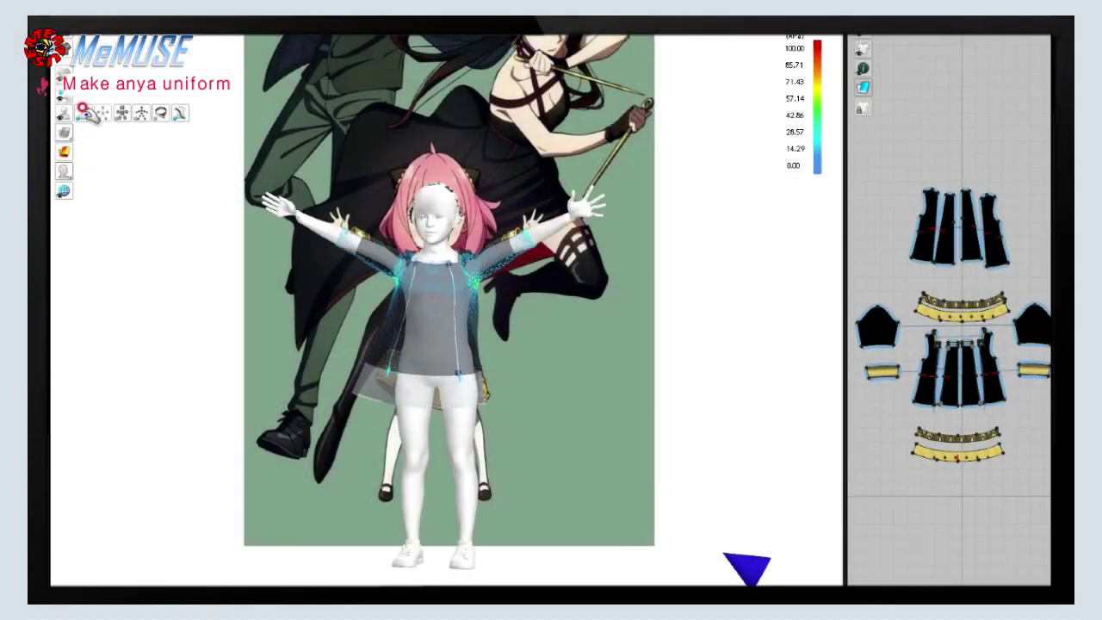
- Hide the avatar and show the dress with black-and-gold textures instead of the strain map
left_click(383, 26)
mouse_move(385, 52)
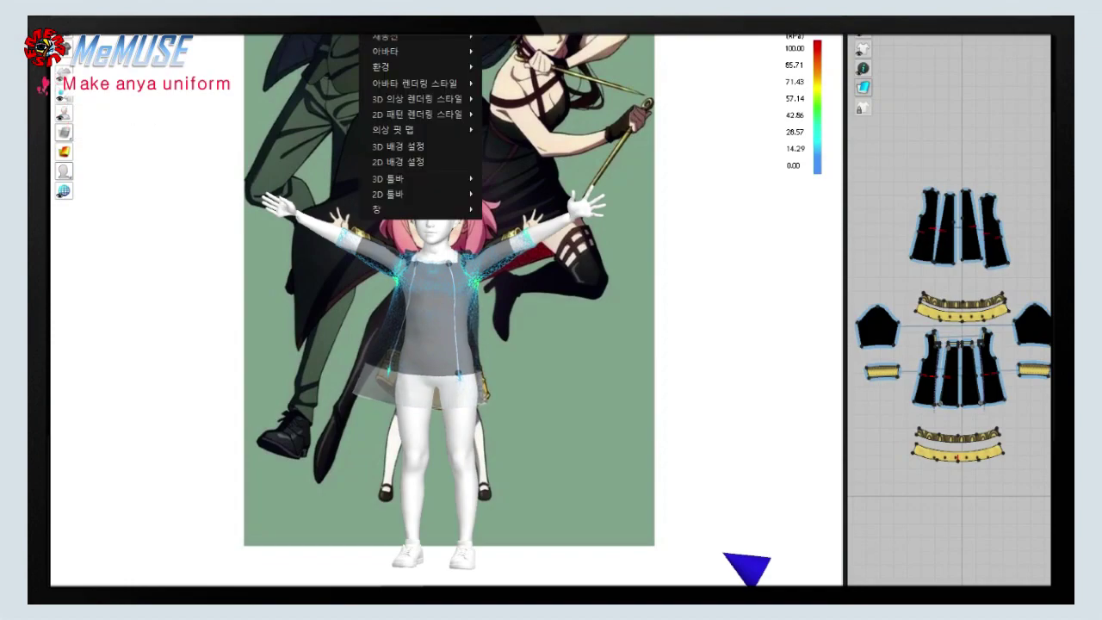
left_click(502, 54)
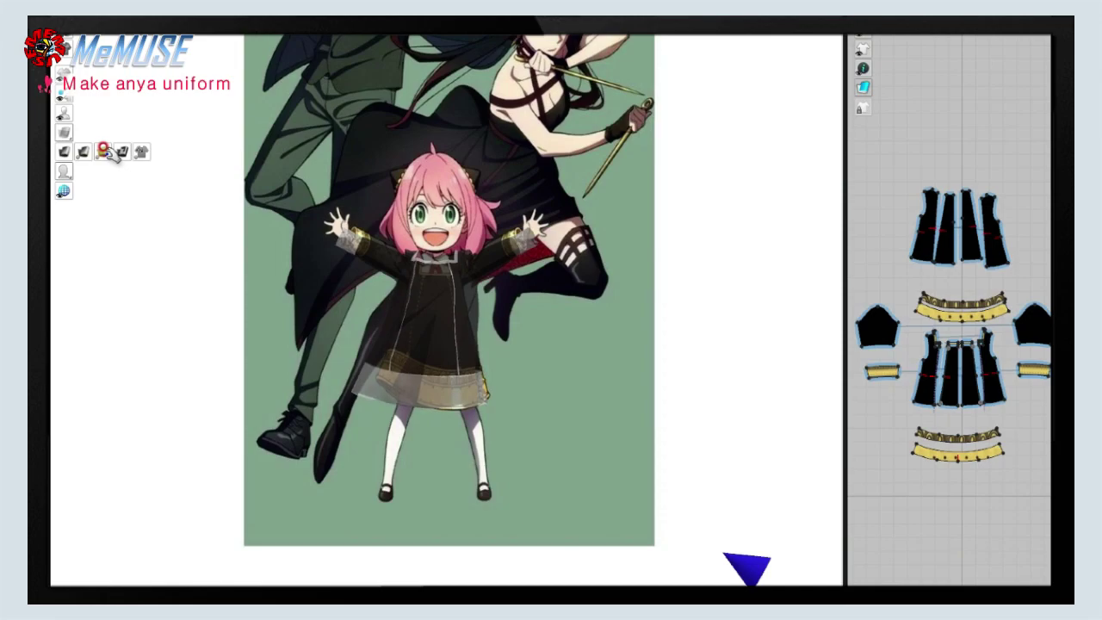
left_click(102, 150)
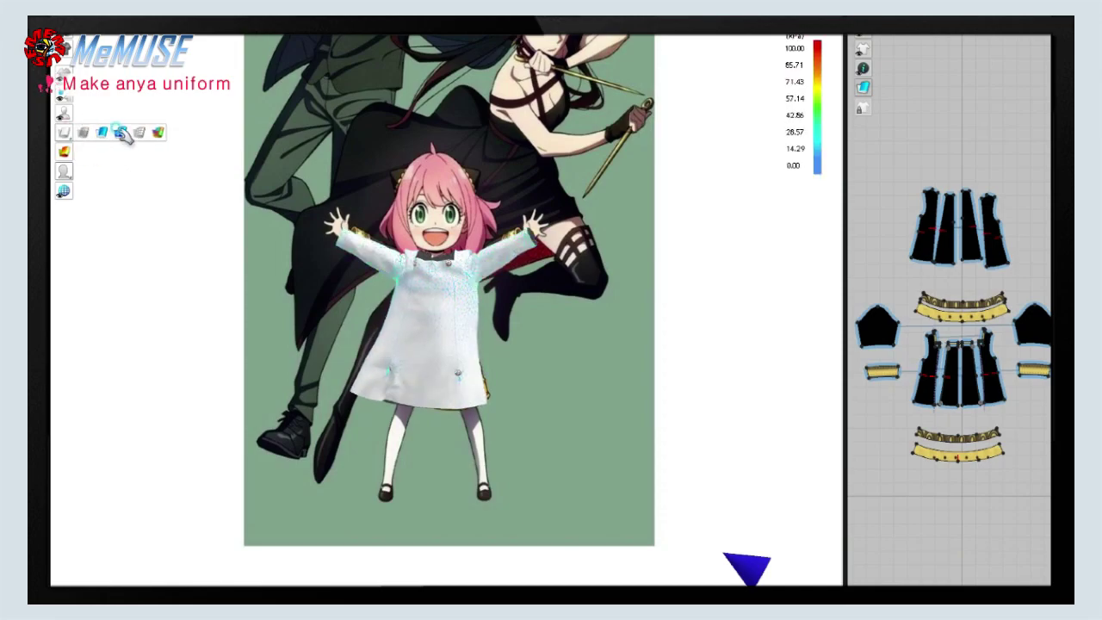
left_click(122, 133)
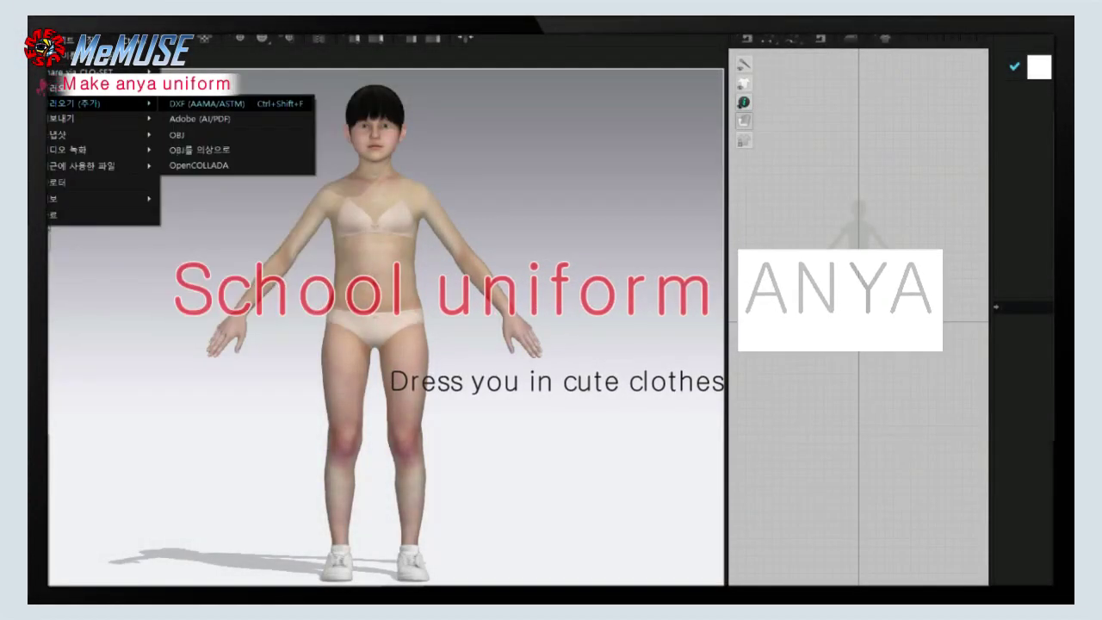
- Import 'gap kid girl 아냐.dxf' from the 스파이패밀리 folder, accepting the default import options
left_click(207, 104)
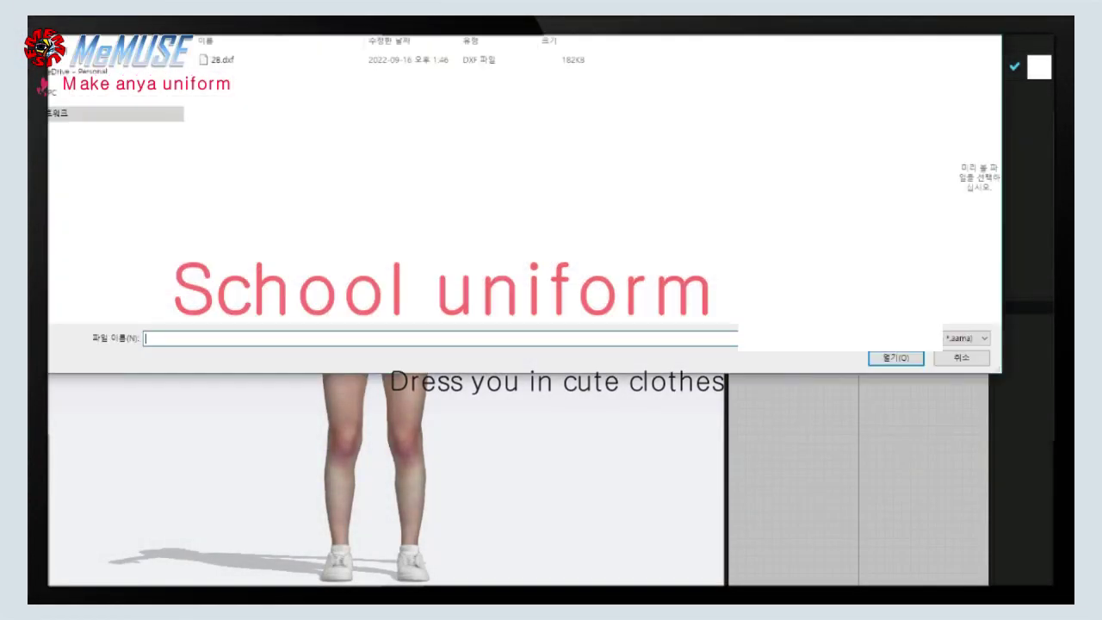
left_click(79, 265)
double_click(232, 47)
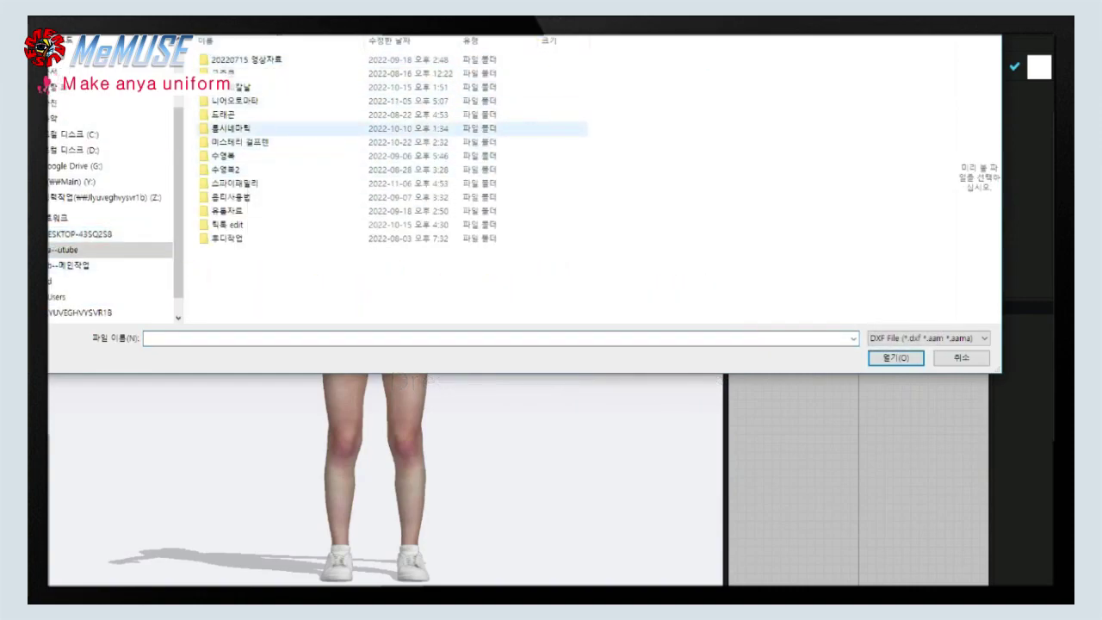
double_click(234, 182)
left_click(896, 357)
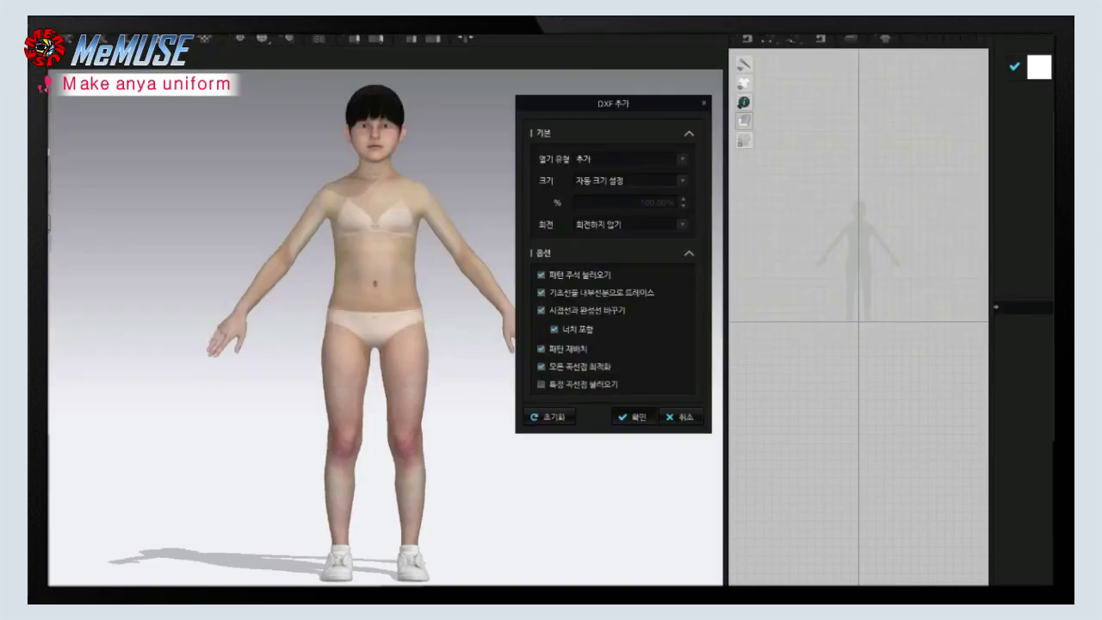
key("Return")
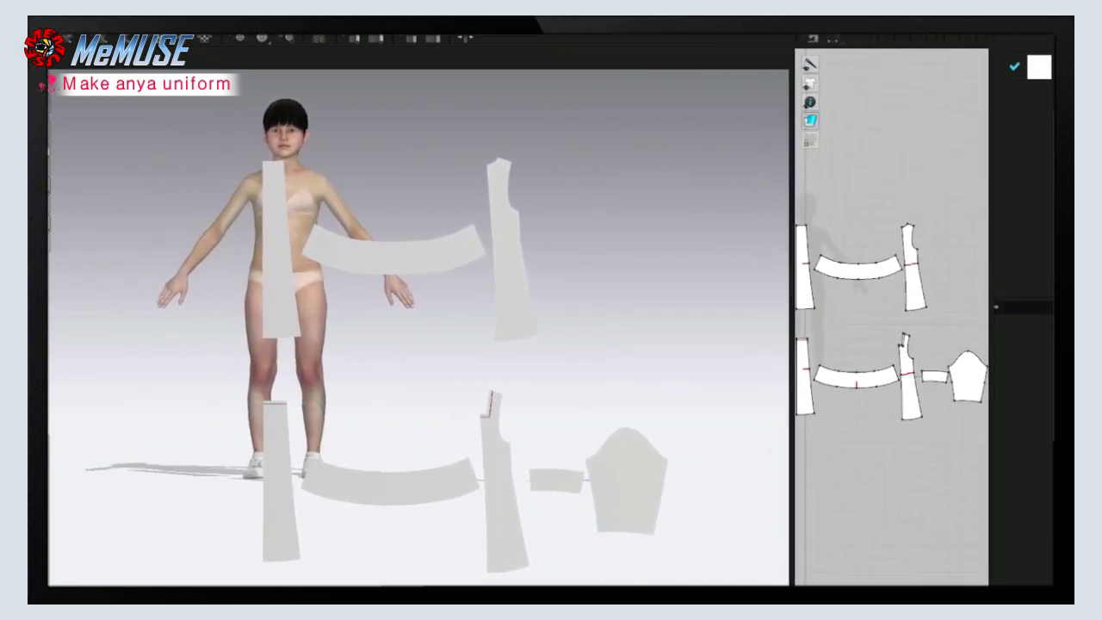
left_click(858, 268)
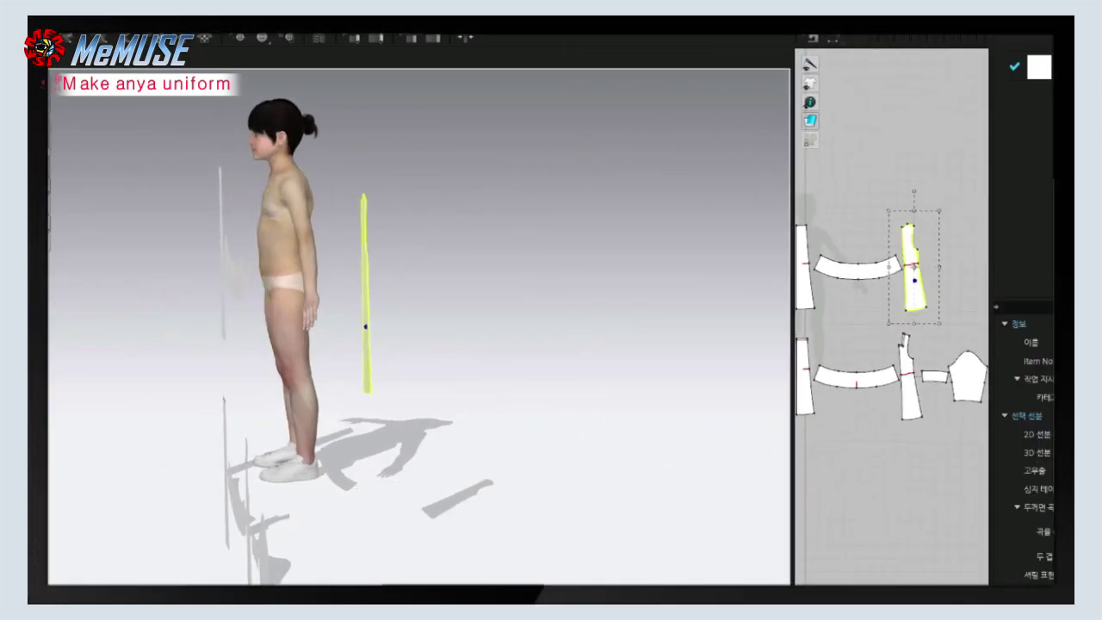
left_click(803, 370)
left_click(906, 376)
left_click(803, 369)
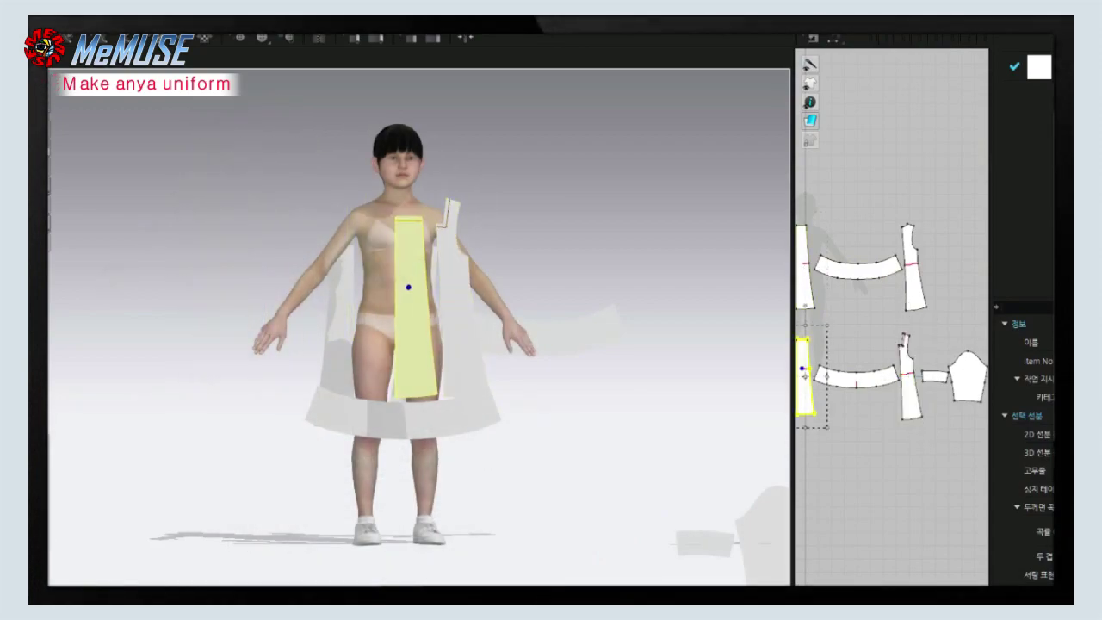
left_click(967, 375)
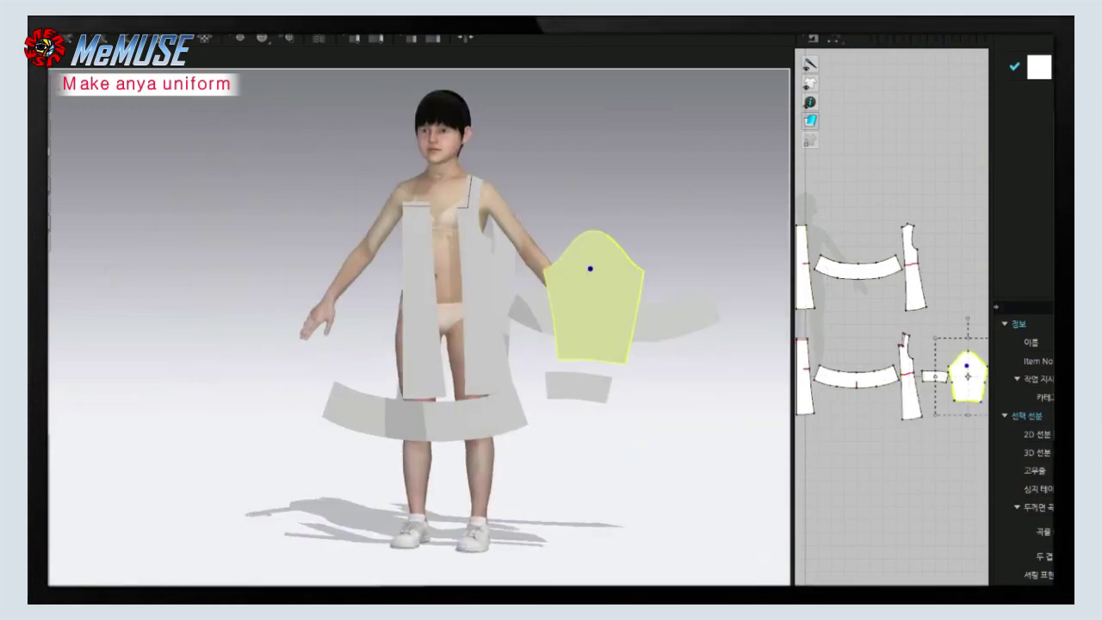
left_click(914, 267)
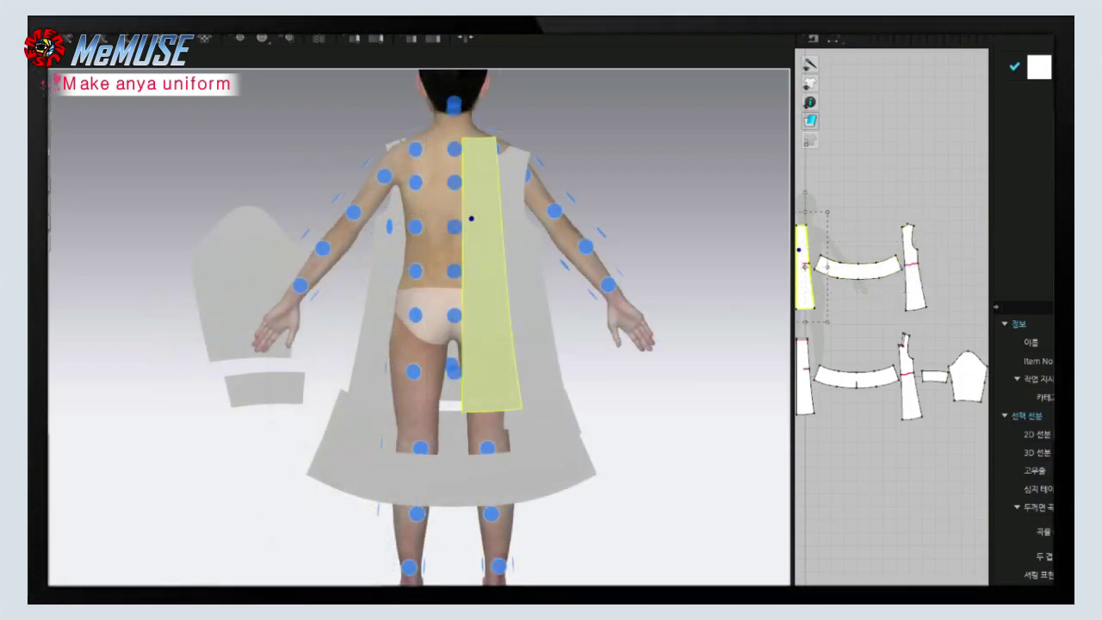
- Move the back panel, waistband and both front panels into place on the avatar
mouse_move(471, 218)
left_mouse_down()
mouse_move(530, 263)
mouse_move(490, 263)
left_mouse_up()
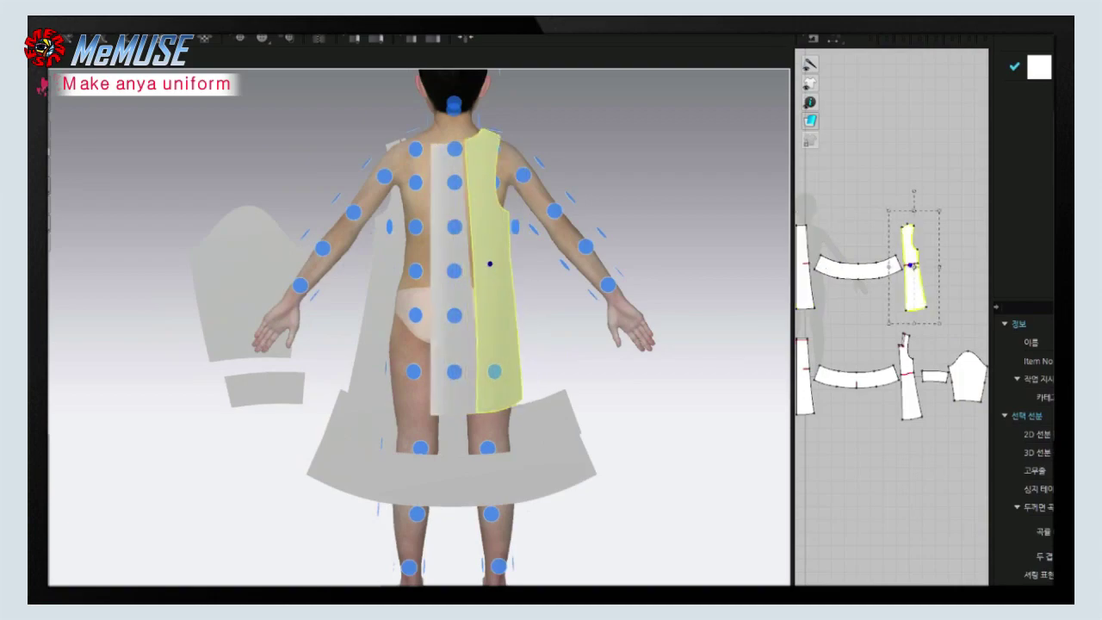
left_click(513, 461)
left_click_drag(514, 460, 452, 369)
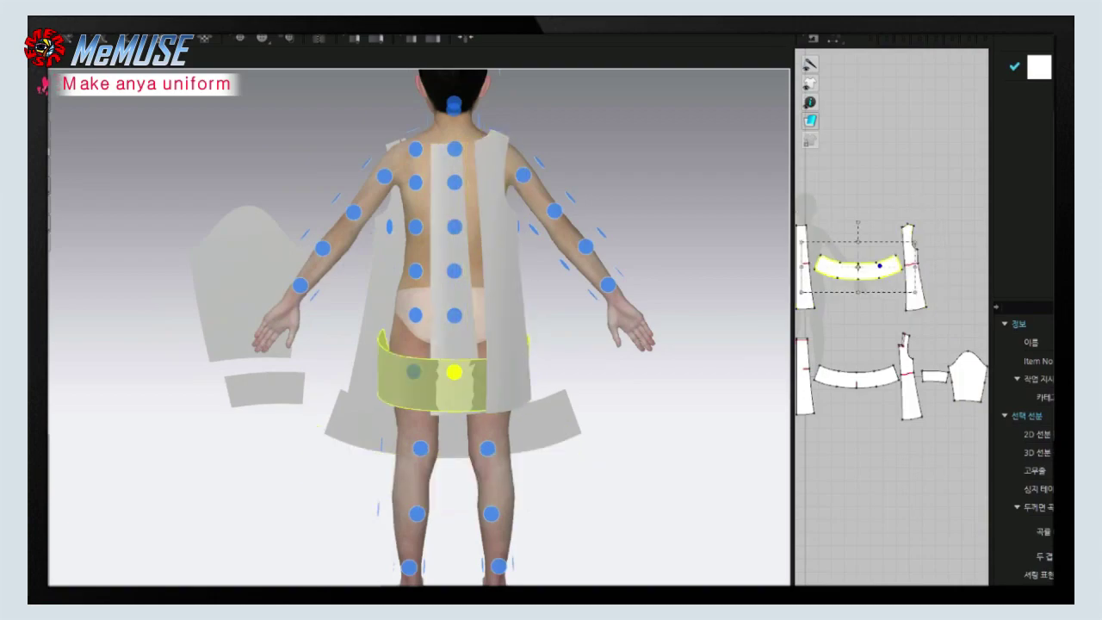
right_click_drag(453, 369, 483, 269)
left_click(483, 269)
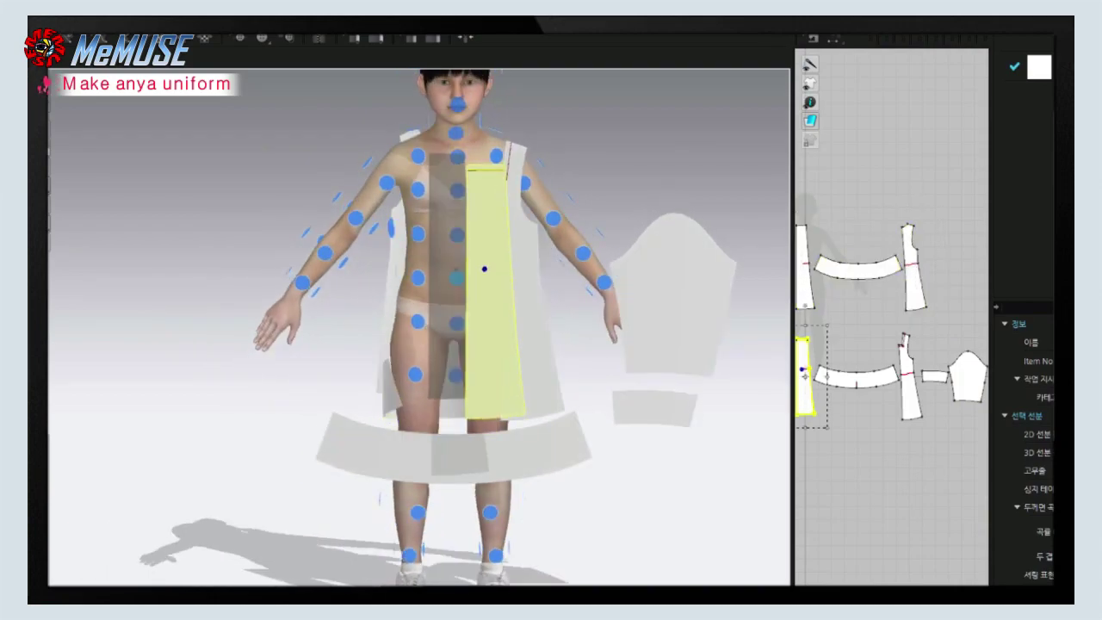
left_click_drag(484, 269, 445, 249)
left_click(521, 276)
right_click_drag(520, 275, 505, 285)
mouse_move(504, 285)
left_mouse_down()
mouse_move(456, 277)
mouse_move(522, 300)
left_mouse_up()
- Wrap the sleeve onto the avatar's arm and the waistband around its hips
left_click(595, 216)
right_click_drag(594, 216, 715, 136)
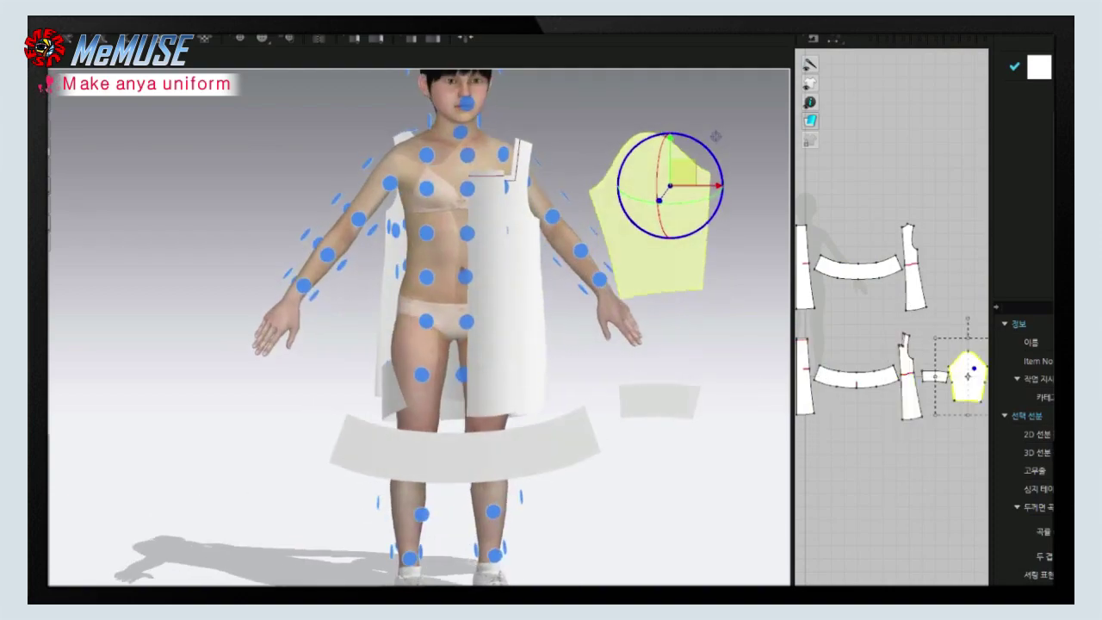
left_click_drag(716, 136, 662, 159)
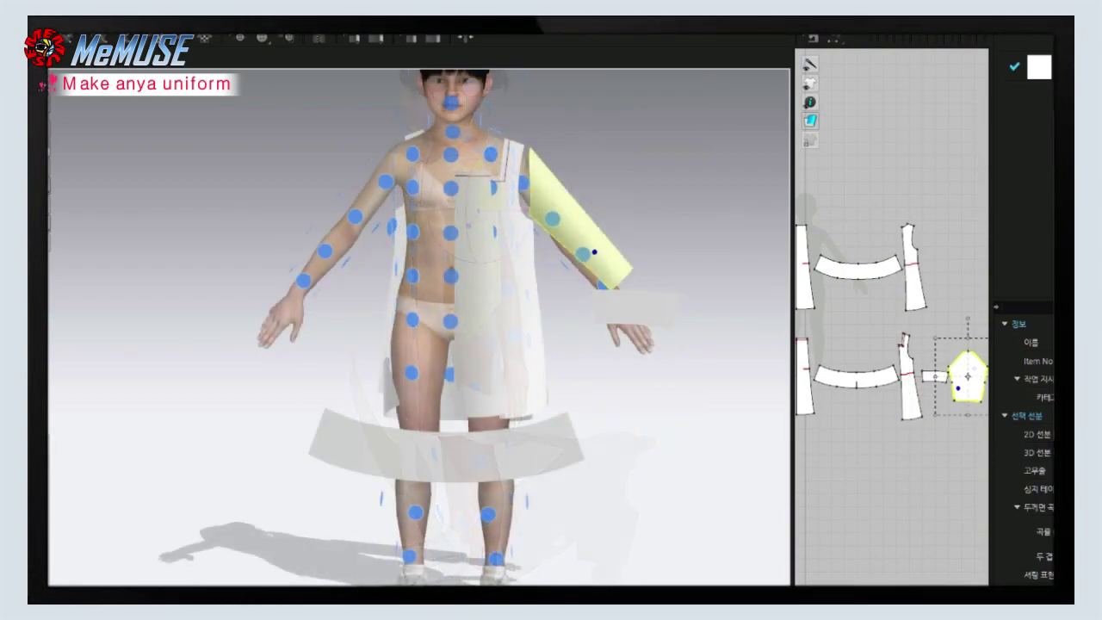
right_click_drag(684, 242, 485, 286)
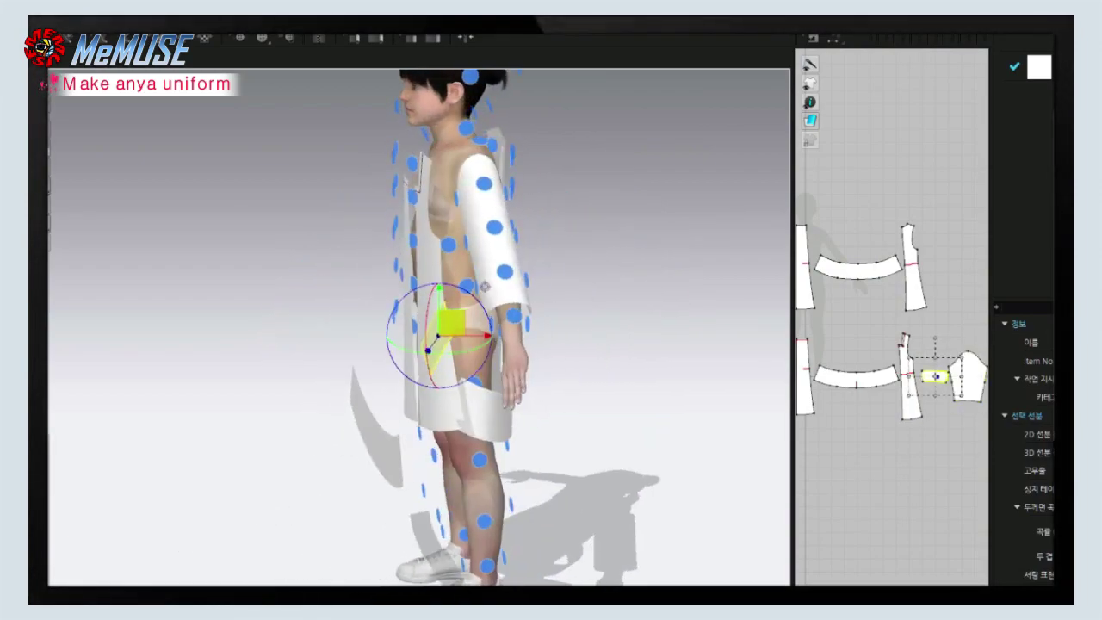
right_click_drag(518, 319, 663, 223)
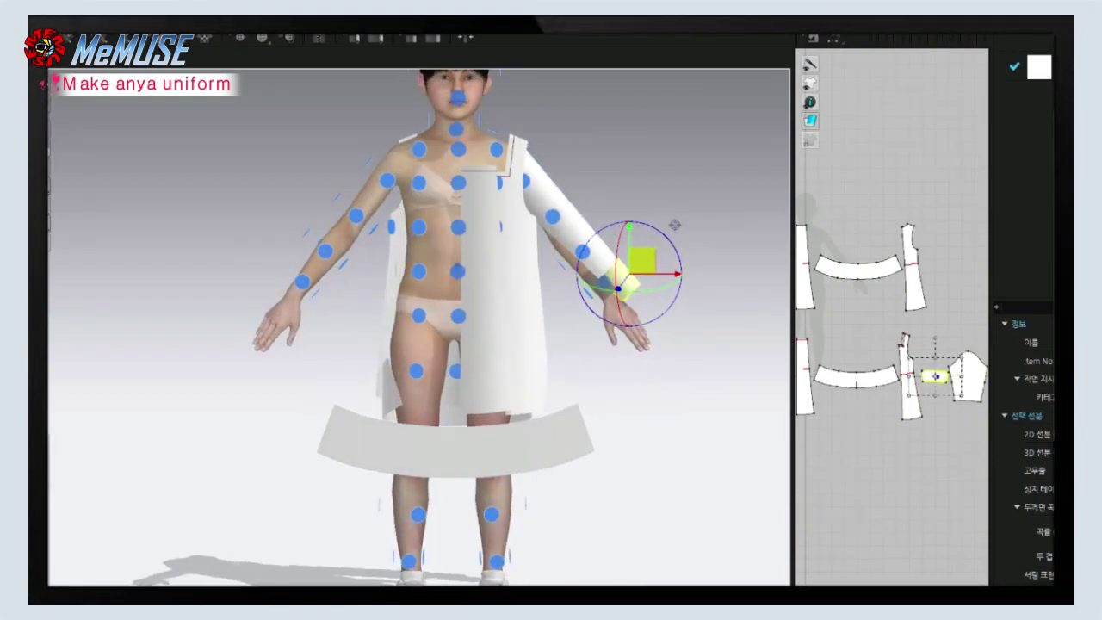
left_click(908, 379)
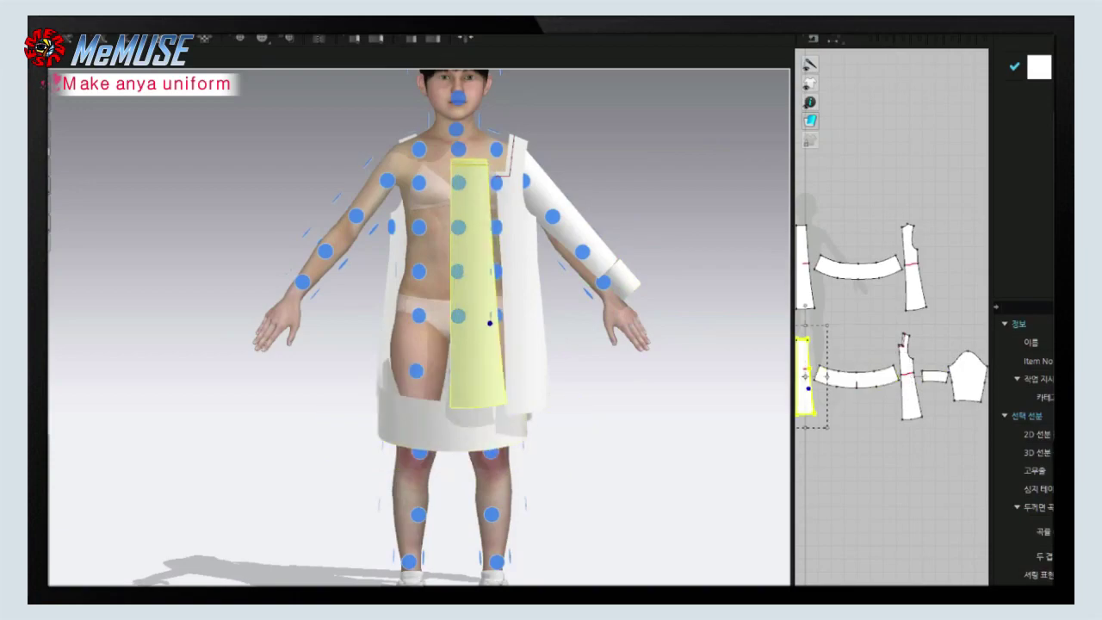
right_click_drag(526, 317, 453, 290)
left_click(453, 290)
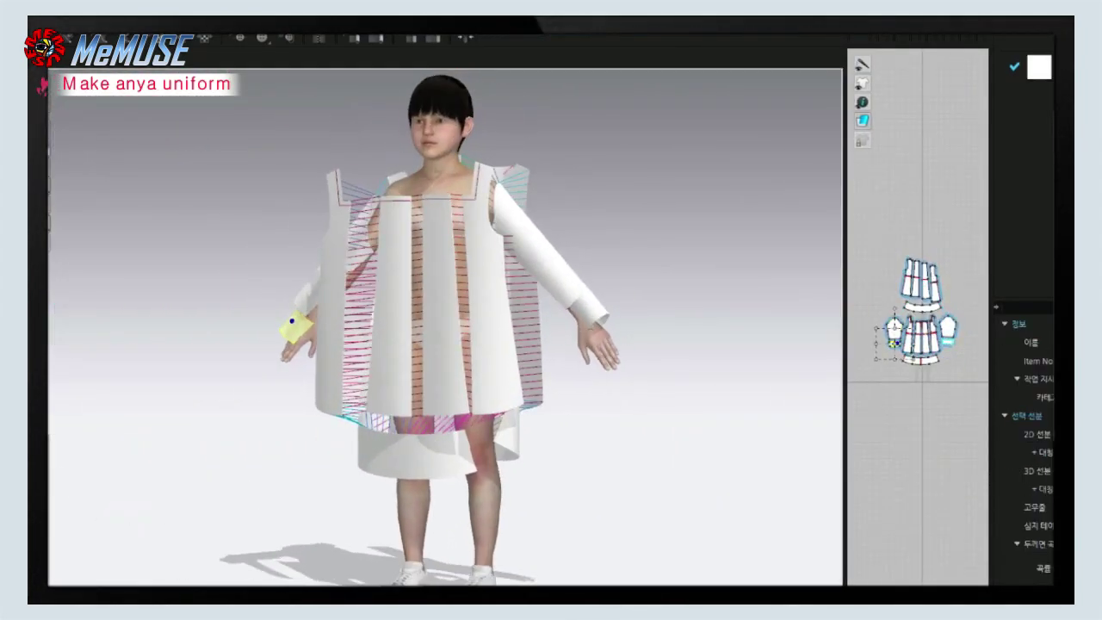
- Save the project, check the draped dress from behind, then undo to the flat arranged panels
key("ctrl+s")
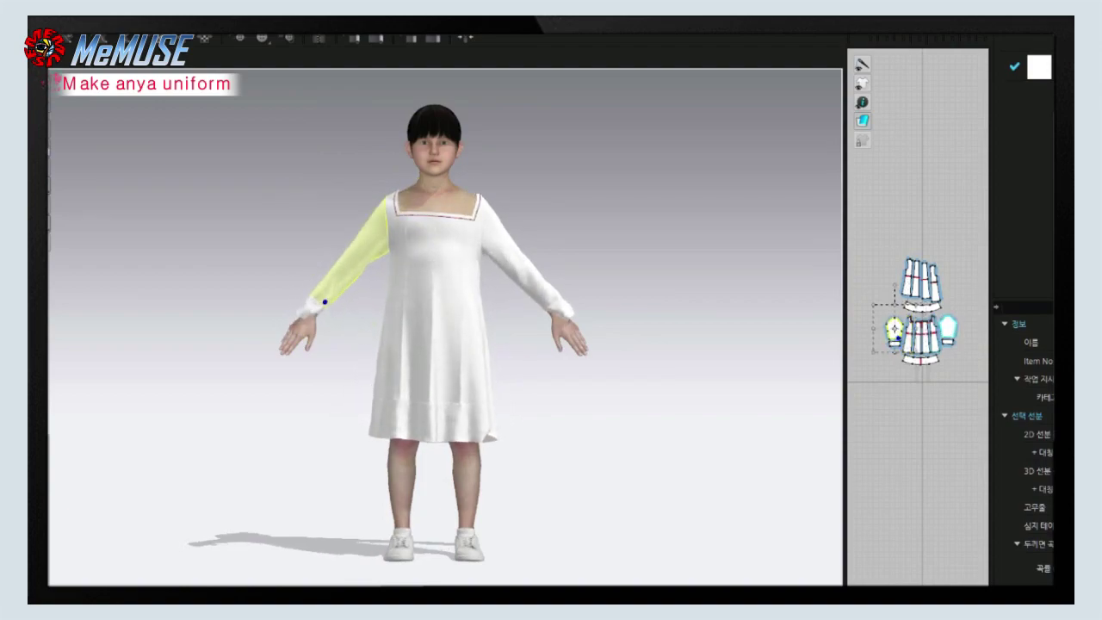
right_click_drag(496, 330, 553, 315)
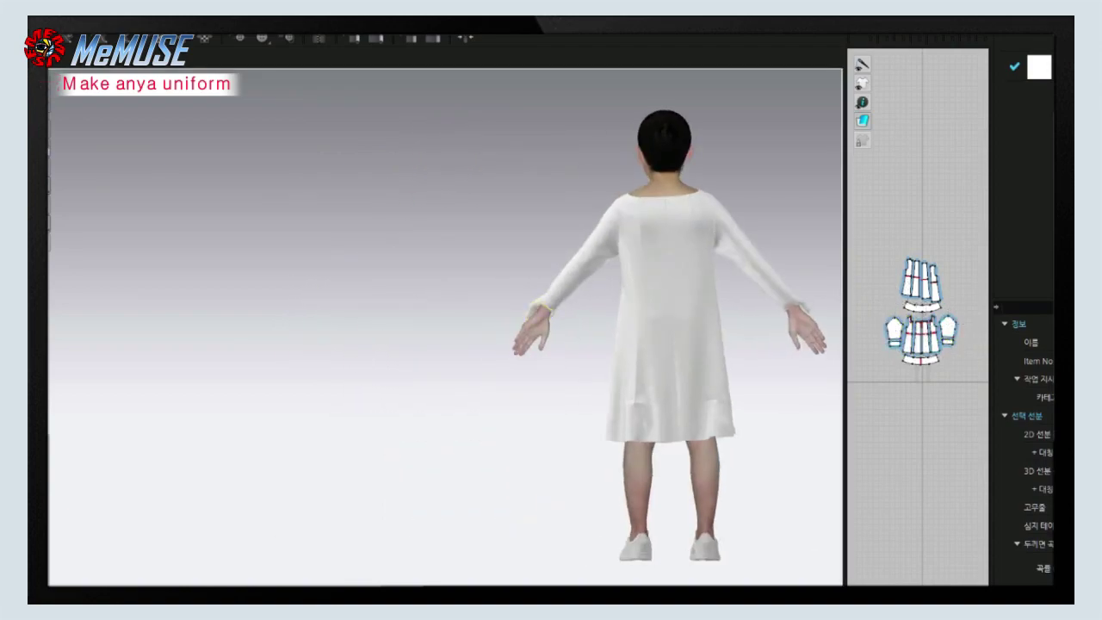
key("ctrl+z")
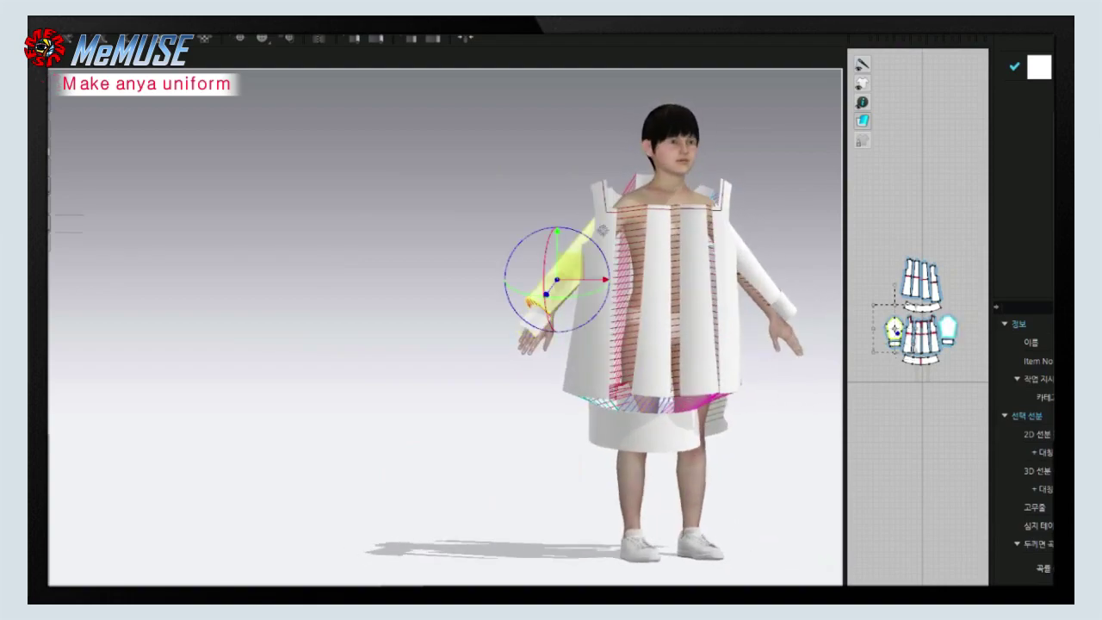
- Drape the panels into a dress and inspect it from front, side and back views
right_click_drag(431, 328, 534, 327)
key("2")
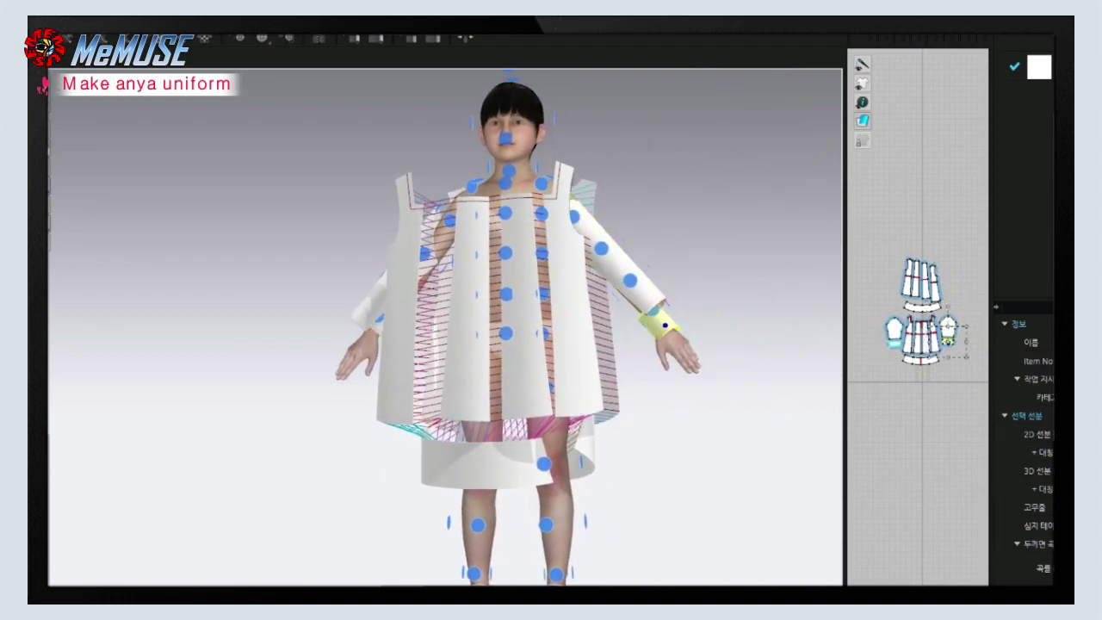
key("4")
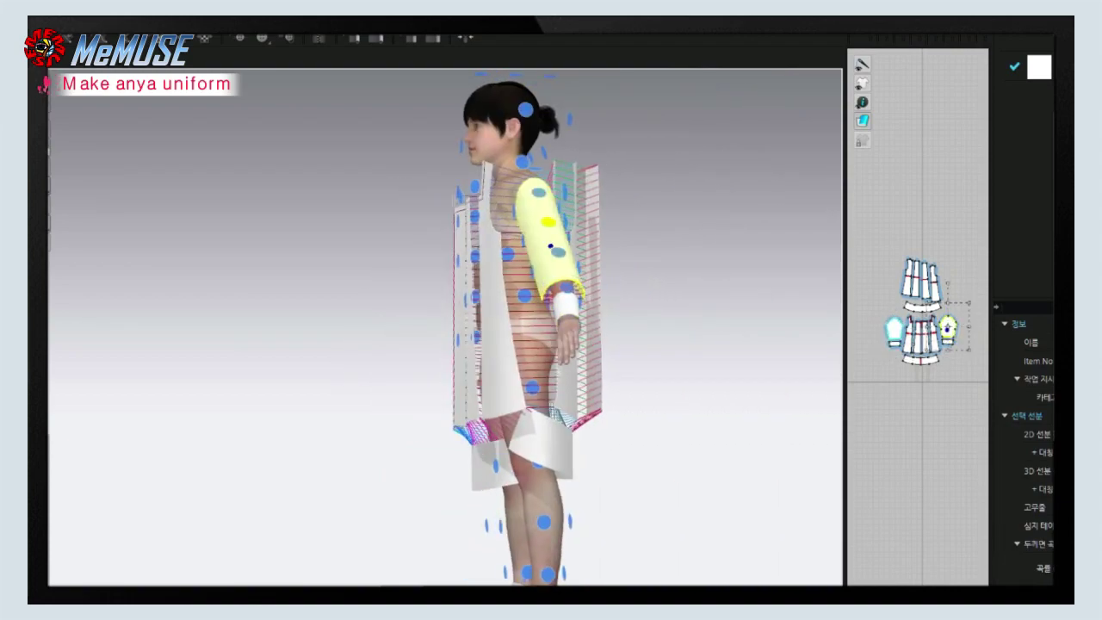
key("2")
key("space")
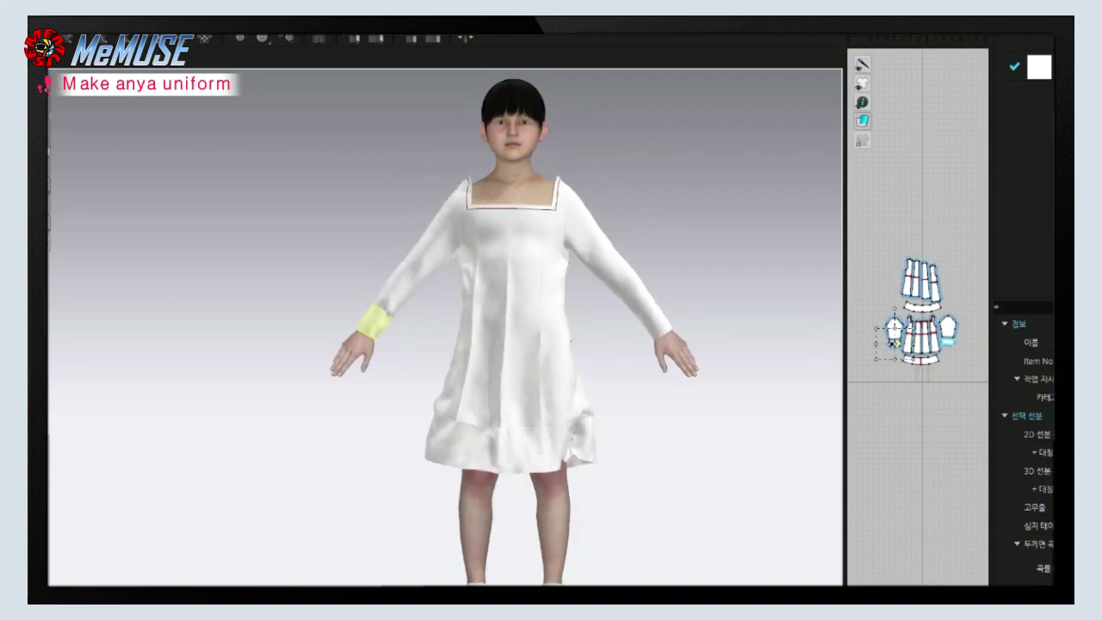
key("8")
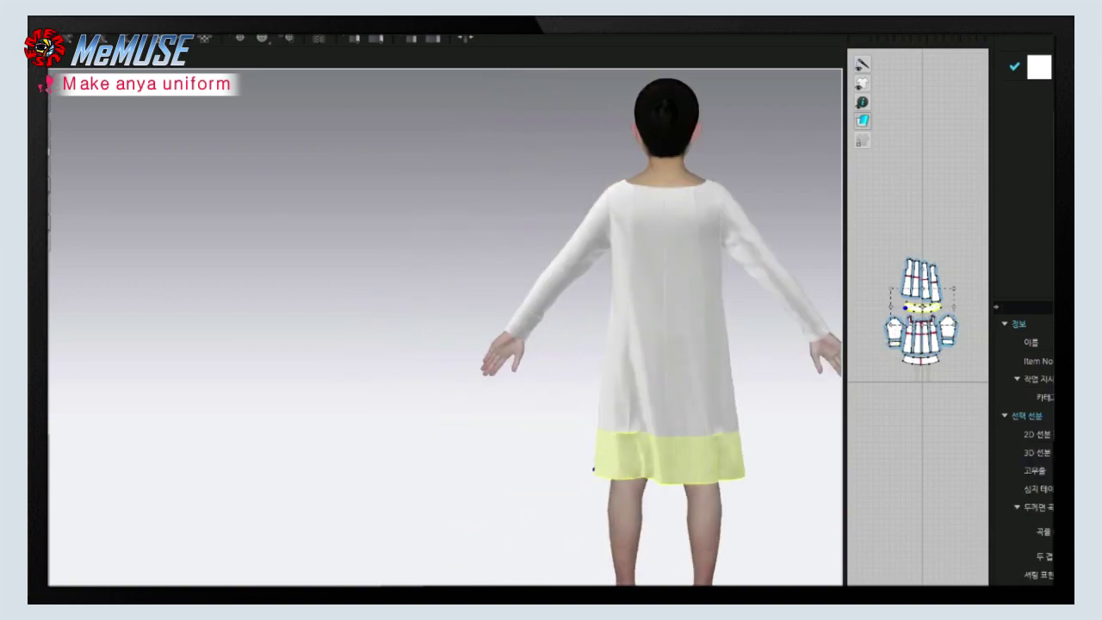
left_click(653, 192)
key("2")
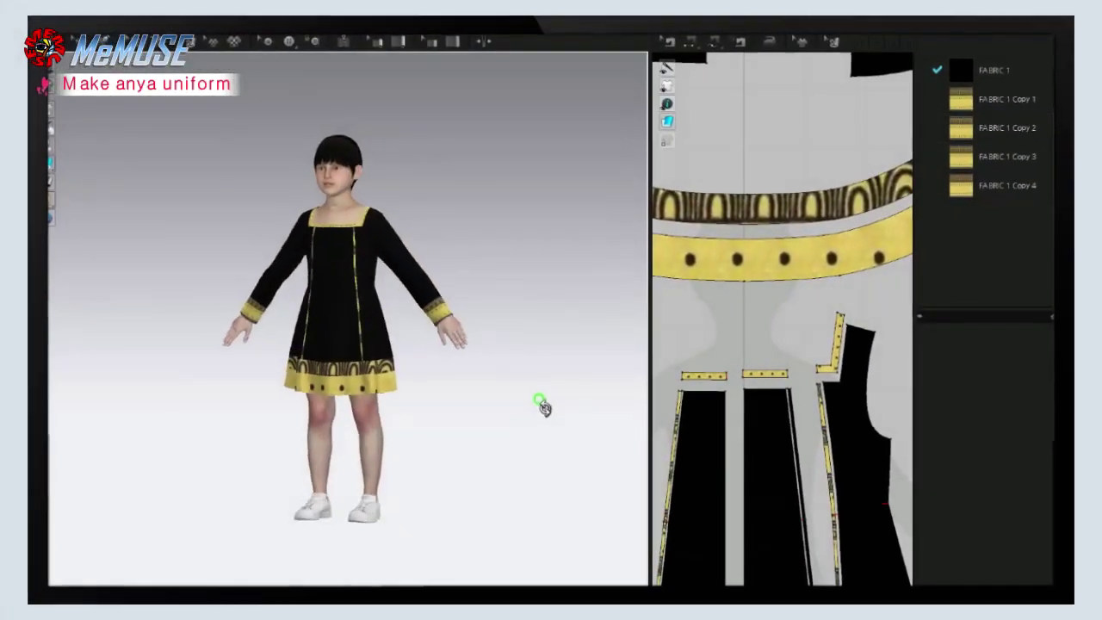
- Widen the 3D and 2D pattern views and zoom in to check the dress
key("8")
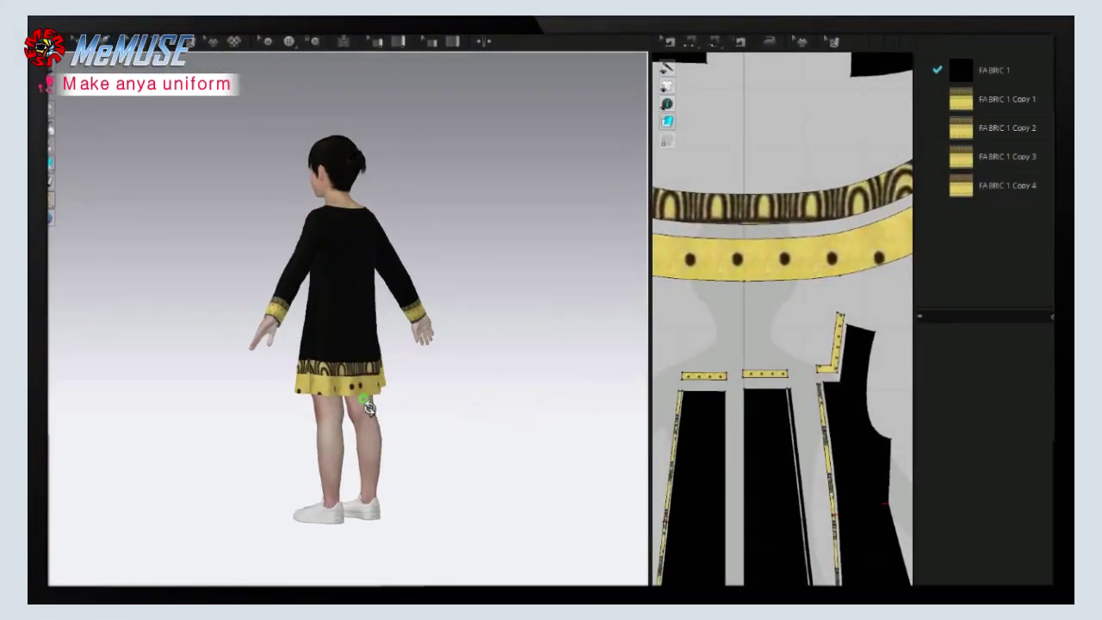
key("2")
scroll(251, 437, "up", 3)
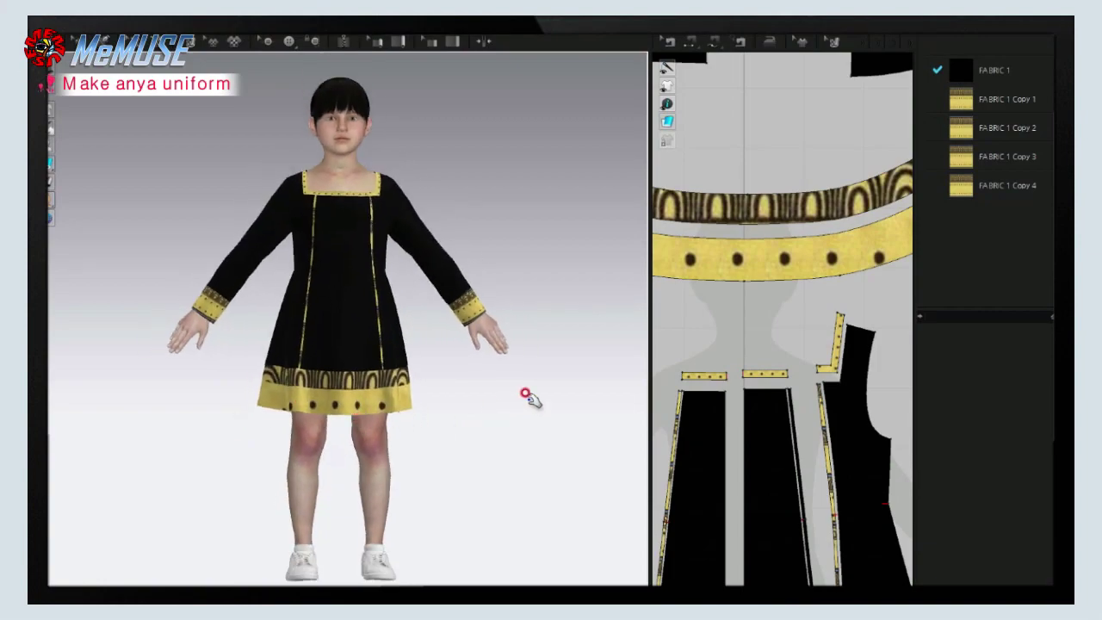
left_click_drag(652, 361, 713, 363)
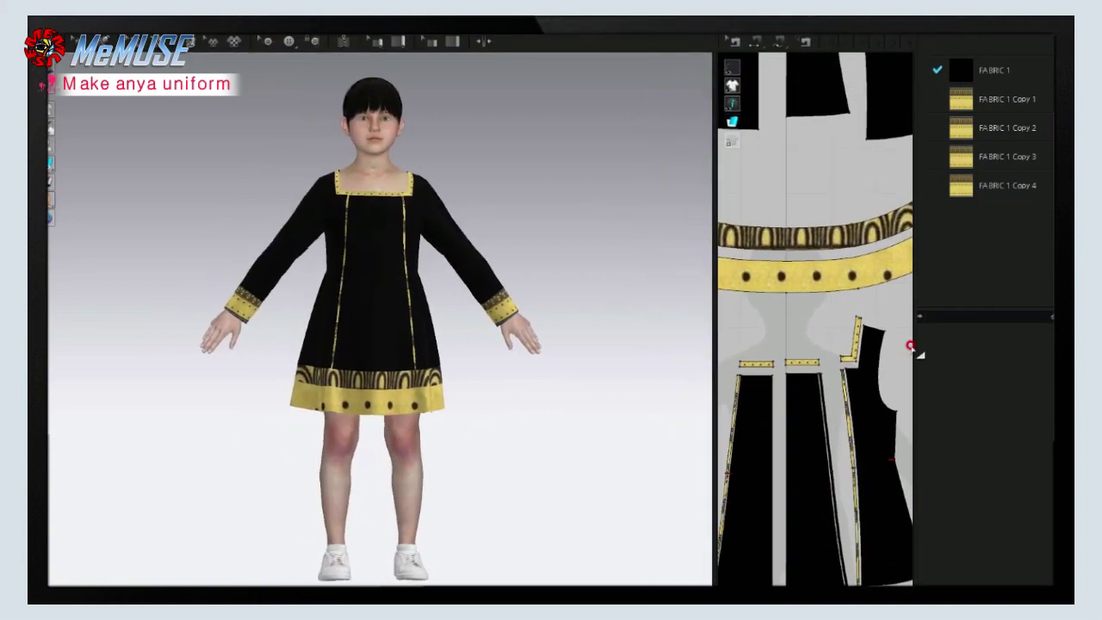
left_click_drag(914, 348, 973, 353)
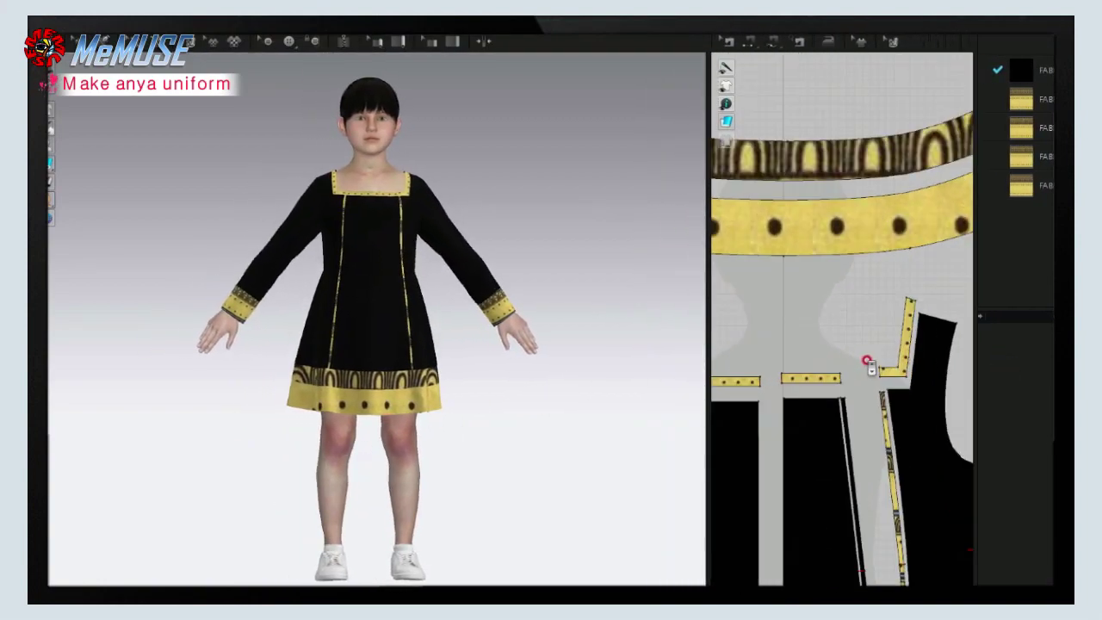
scroll(868, 361, "down", 5)
scroll(462, 329, "up", 2)
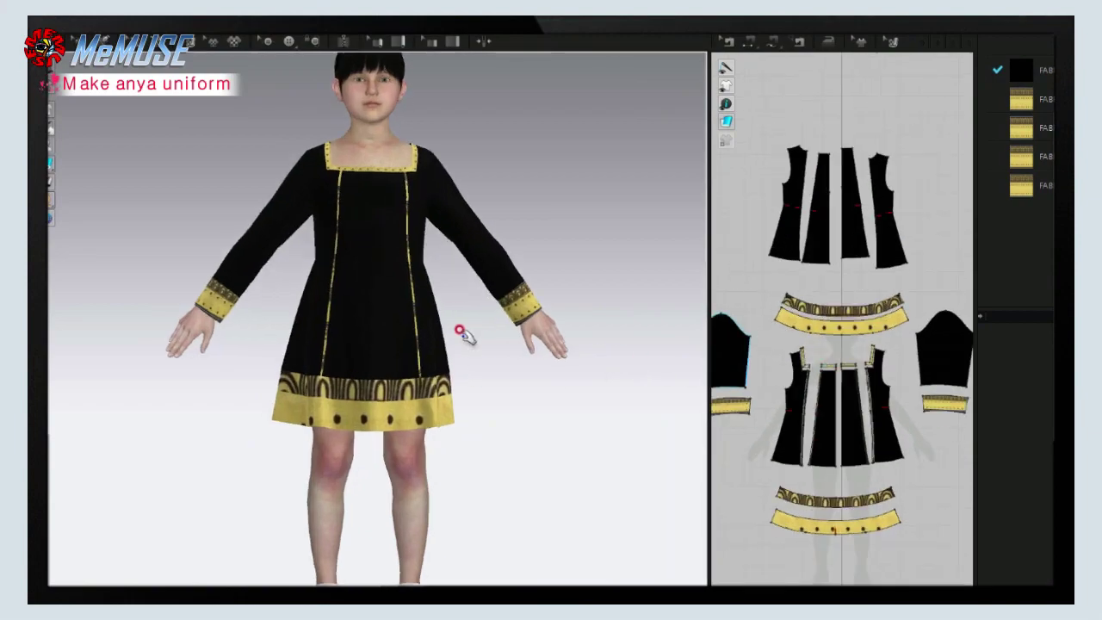
mouse_move(462, 330)
right_mouse_down()
mouse_move(414, 359)
mouse_move(469, 342)
right_mouse_up()
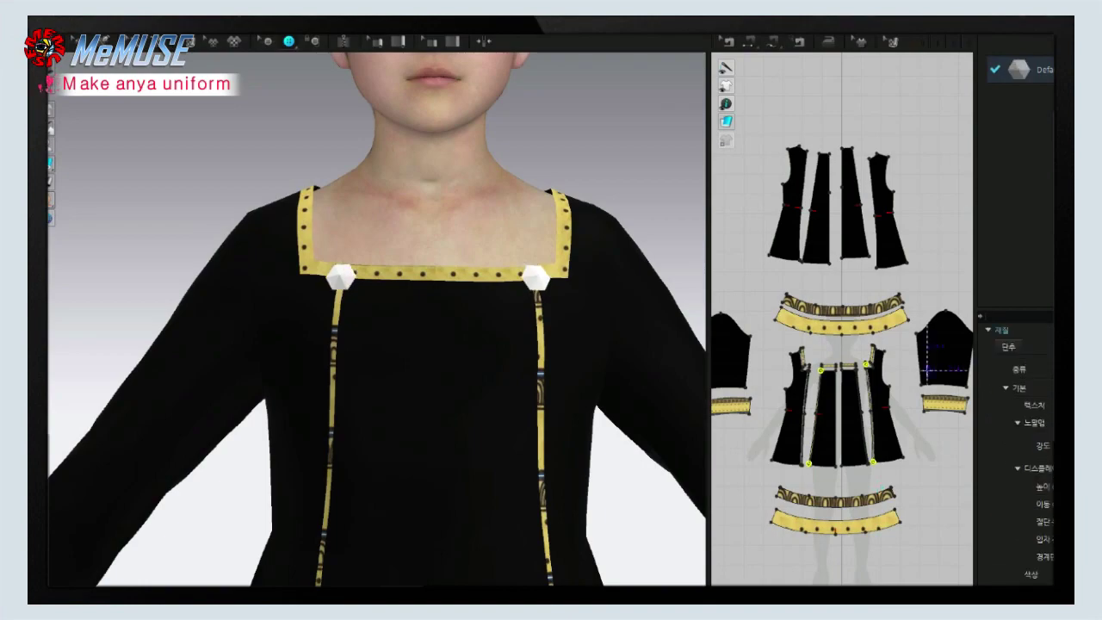
- Apply a patterned texture image to the two neckline buttons
left_click(563, 104)
left_click(775, 415)
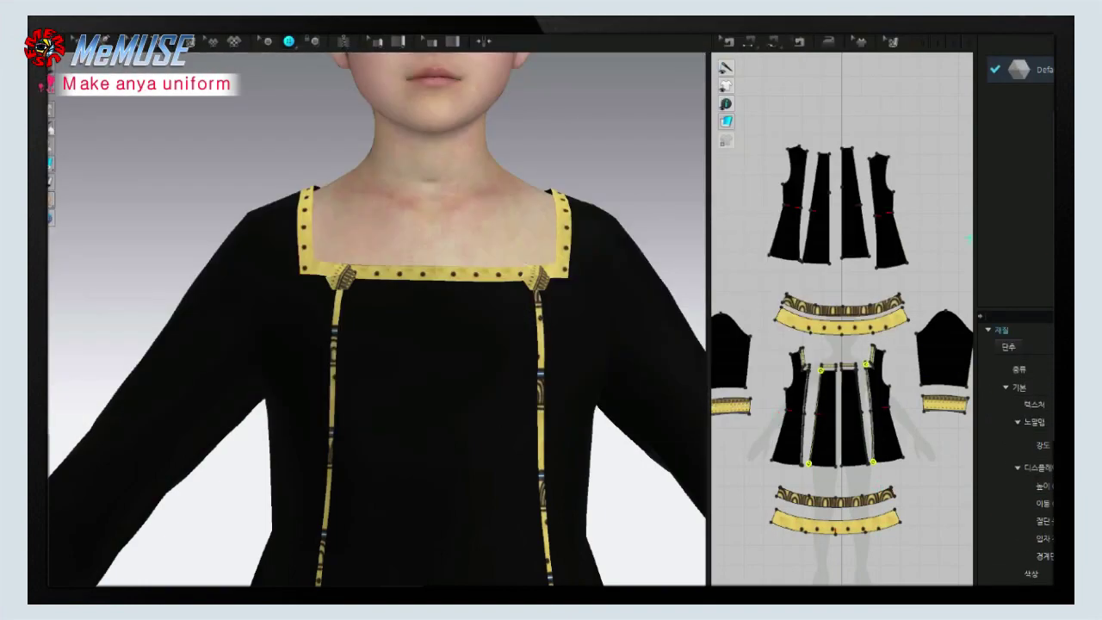
left_click(340, 77)
left_click(787, 412)
- Set the buttons' colour to dark grey-brown for a metallic gold finish
left_click(1030, 573)
left_click_drag(645, 86, 834, 228)
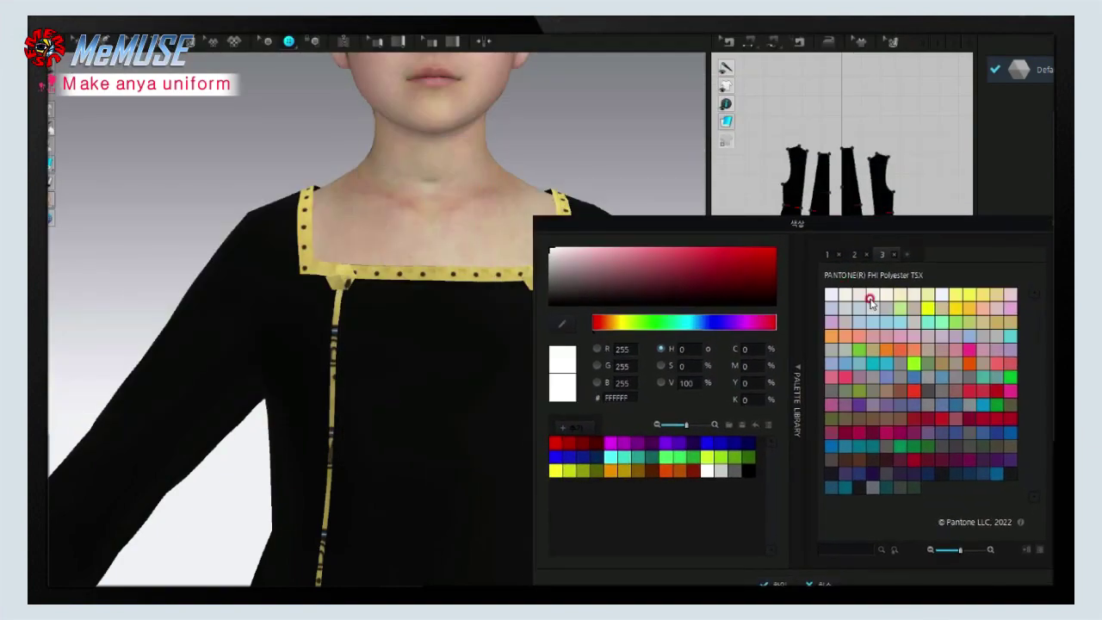
left_click(870, 297)
left_click_drag(567, 227, 618, 247)
left_click(631, 309)
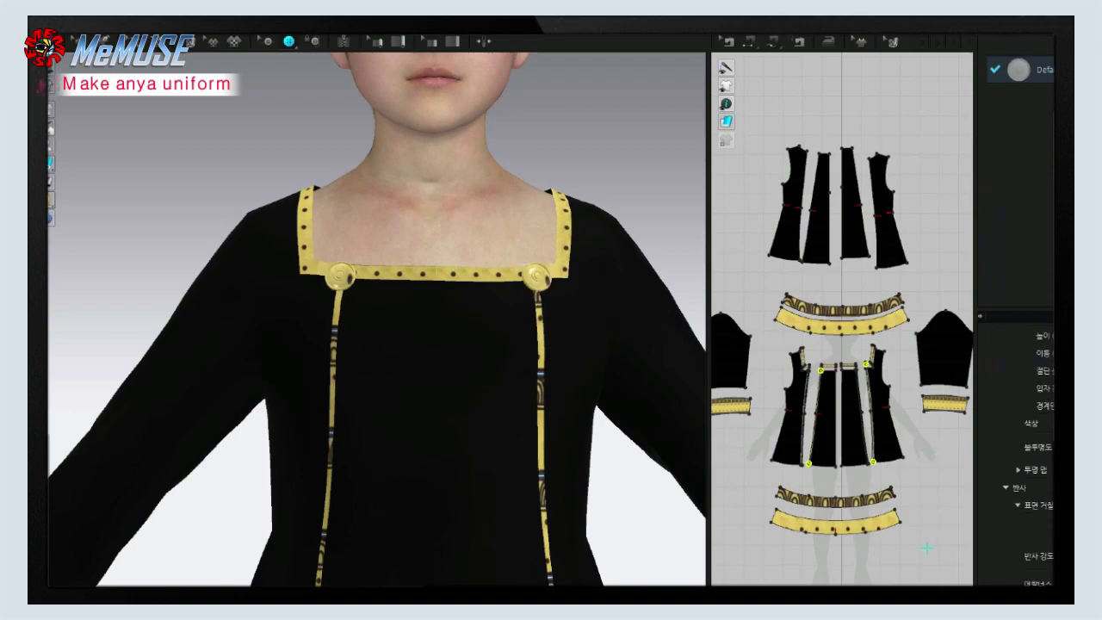
middle_click_drag(612, 371, 467, 401)
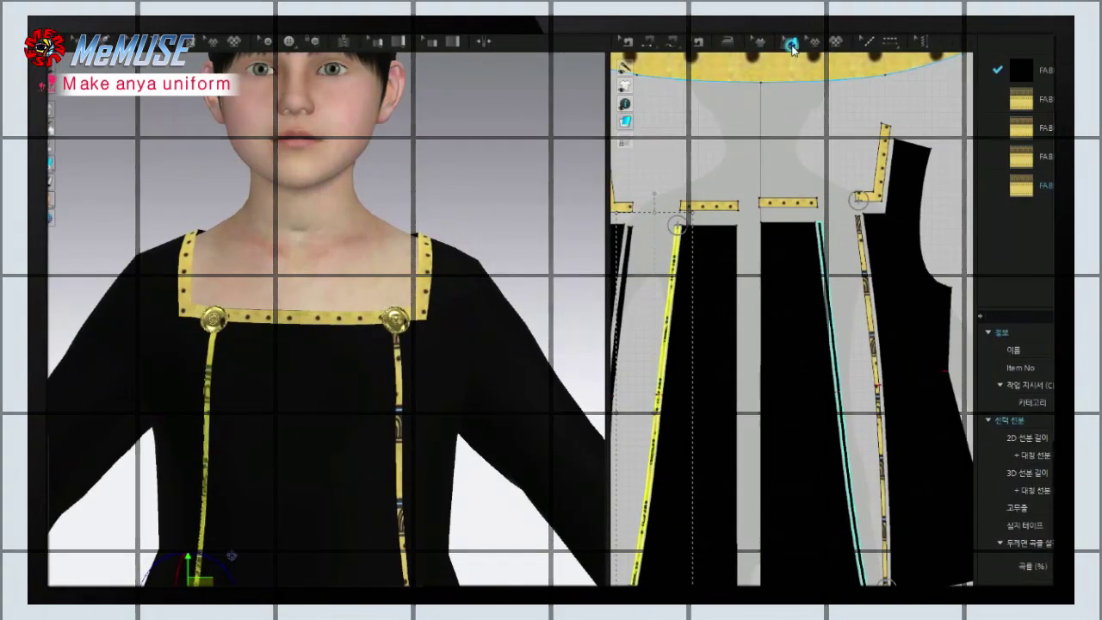
- Zoom the 2D pattern window and deselect the trim tape
scroll(798, 243, "down", 3)
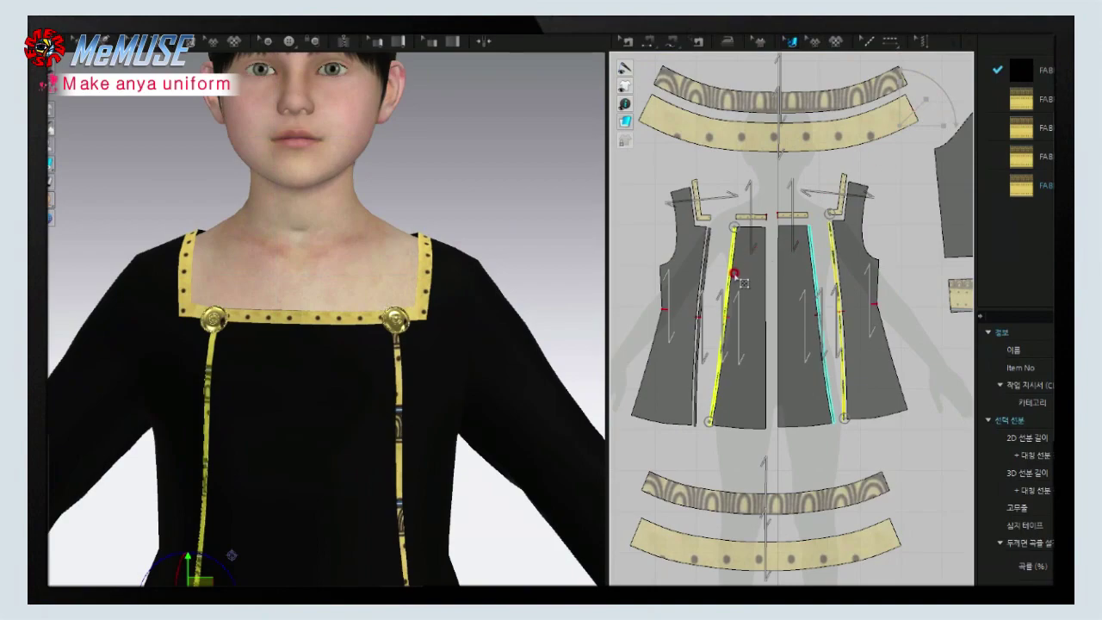
scroll(860, 212, "up", 3)
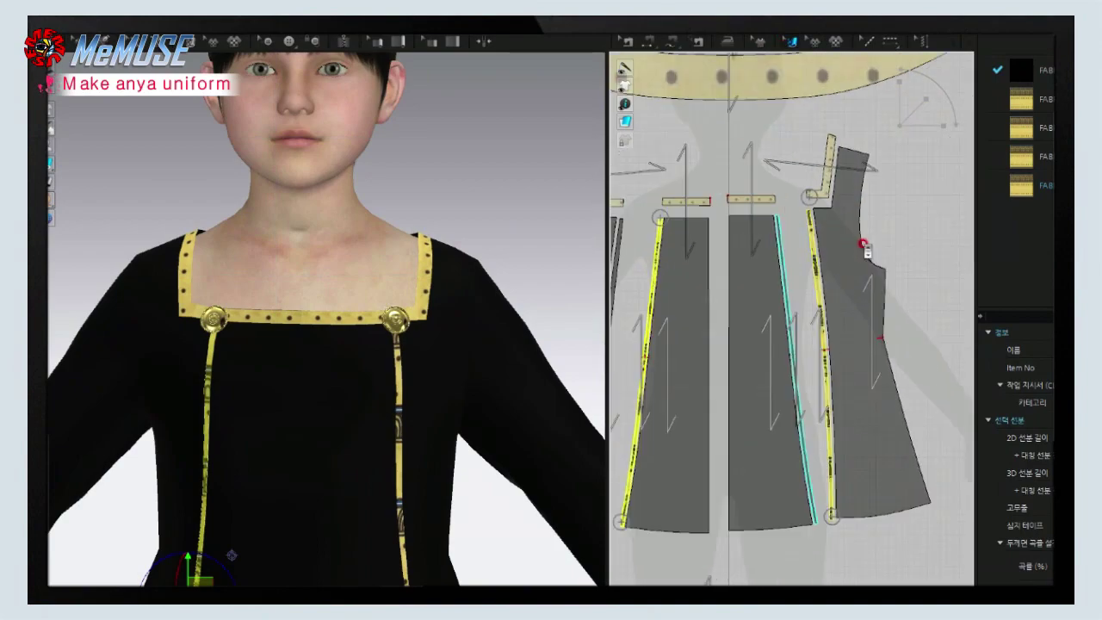
left_click(815, 286)
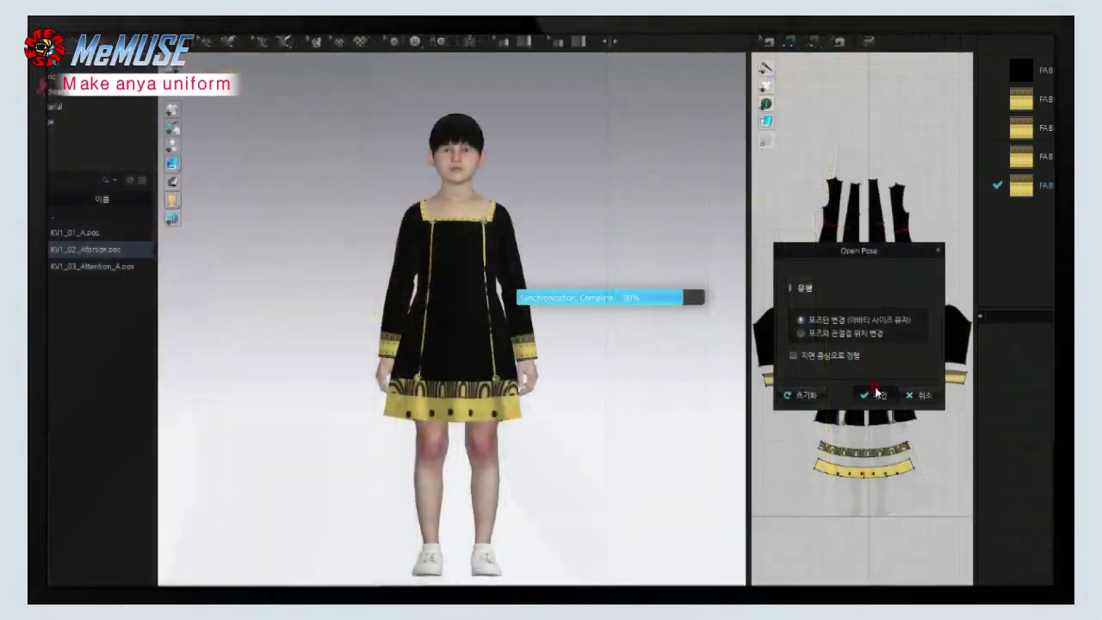
- Apply the KV1_02_Aforsize.pos pose, changing pose only, so the dress re-drapes
left_click(875, 394)
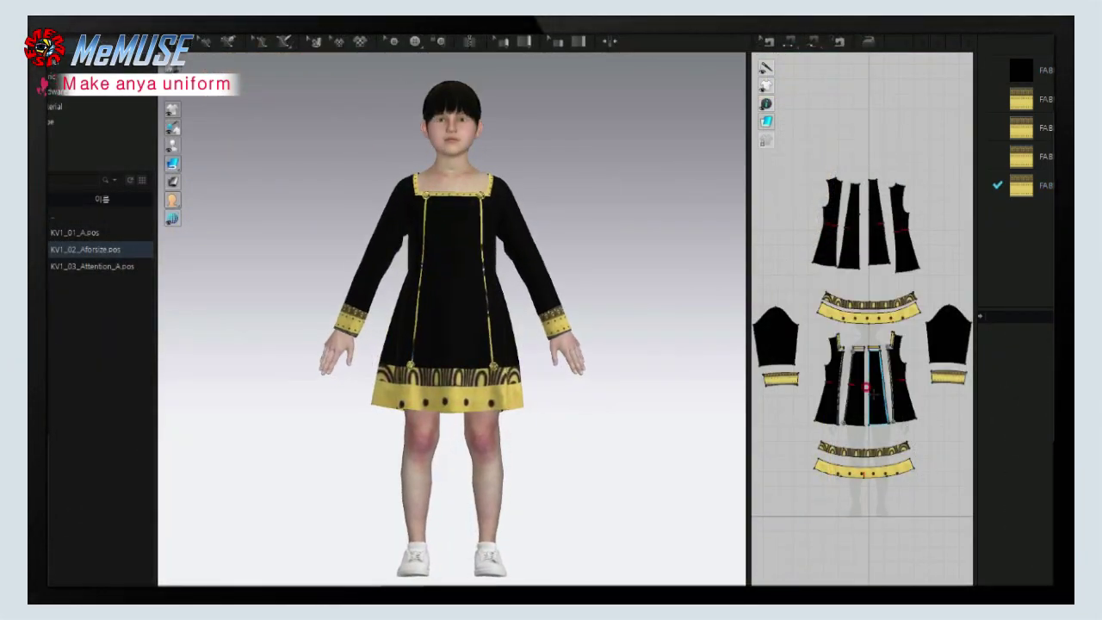
double_click(75, 234)
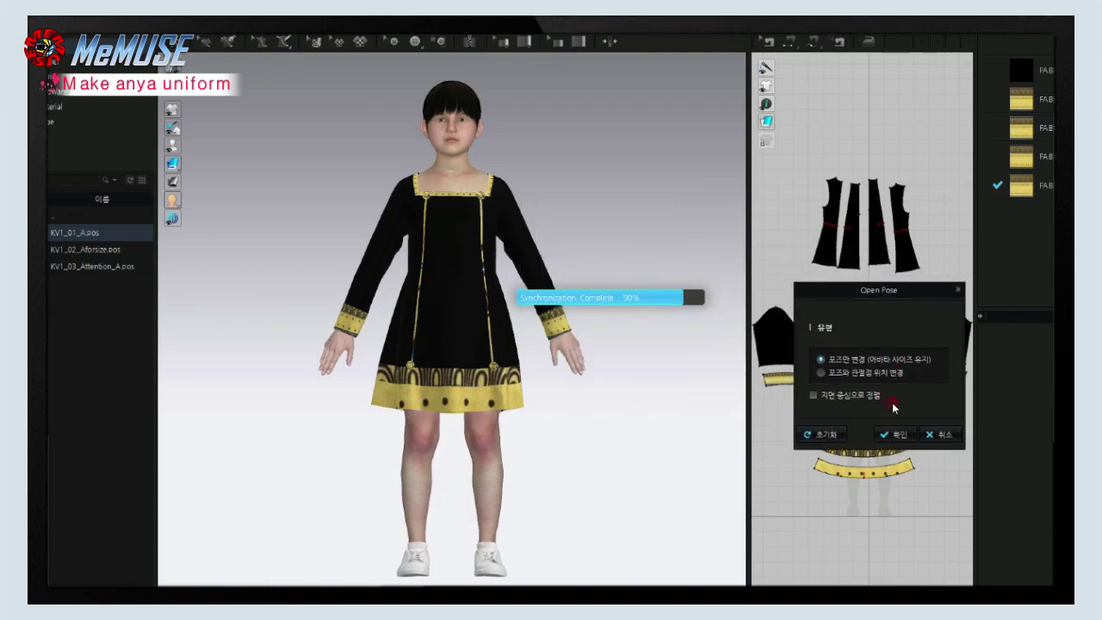
left_click_drag(890, 293, 1054, 371)
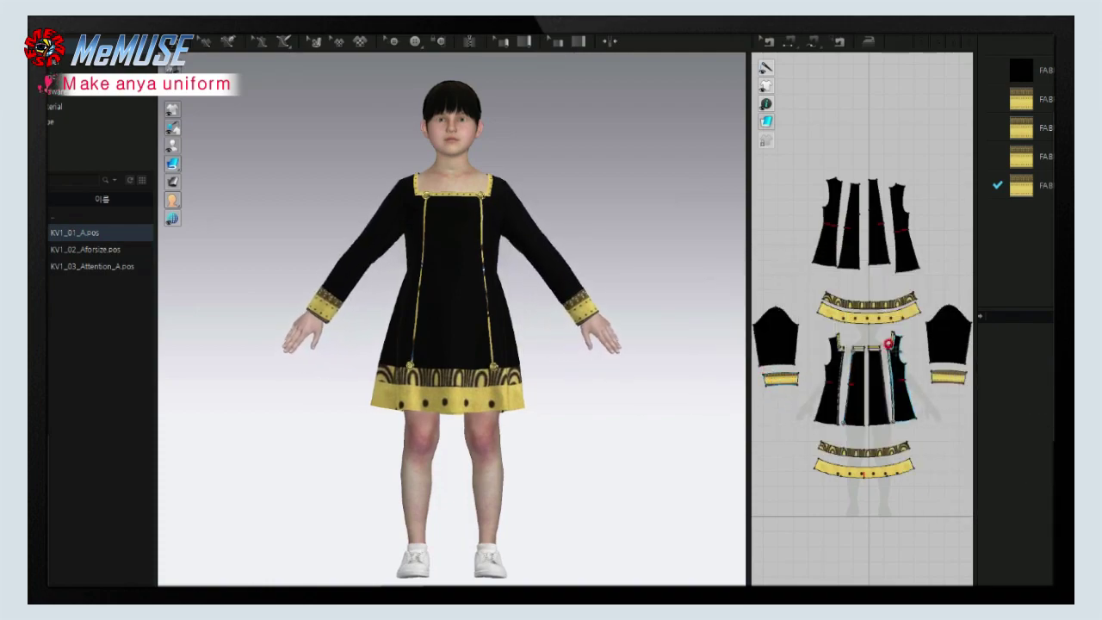
double_click(61, 250)
left_click(614, 341)
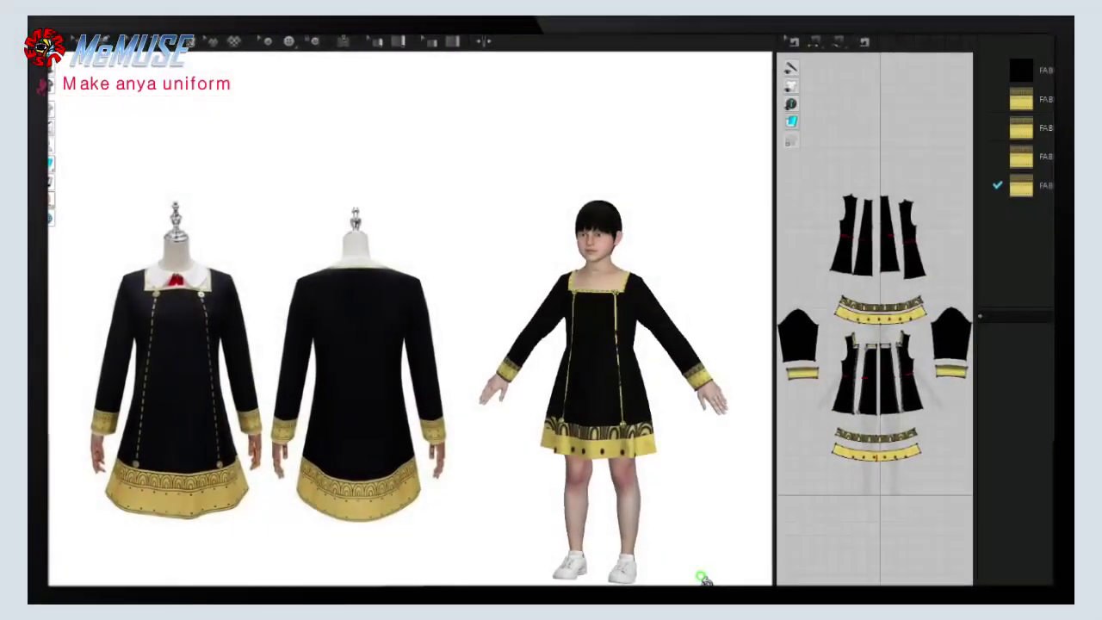
- Orbit the avatar to inspect the dress from the back, then the front
right_click_drag(703, 578, 336, 573)
right_click_drag(431, 570, 406, 570)
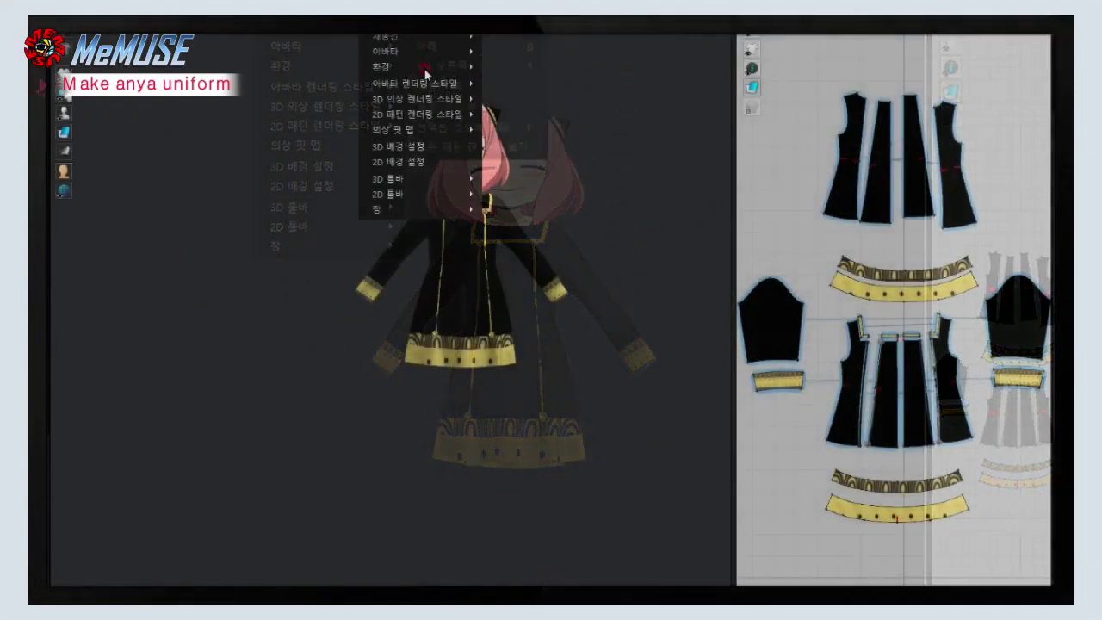
- Set the 아나 사진222 poster image as the 3D viewport background texture
left_click(421, 154)
left_click(738, 234)
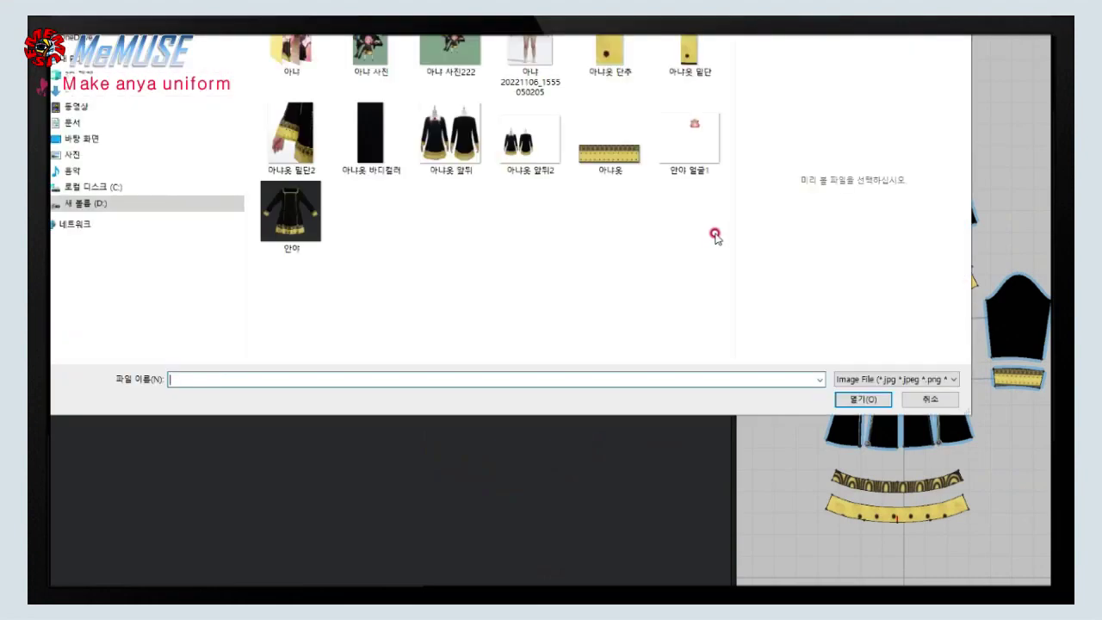
left_click(450, 56)
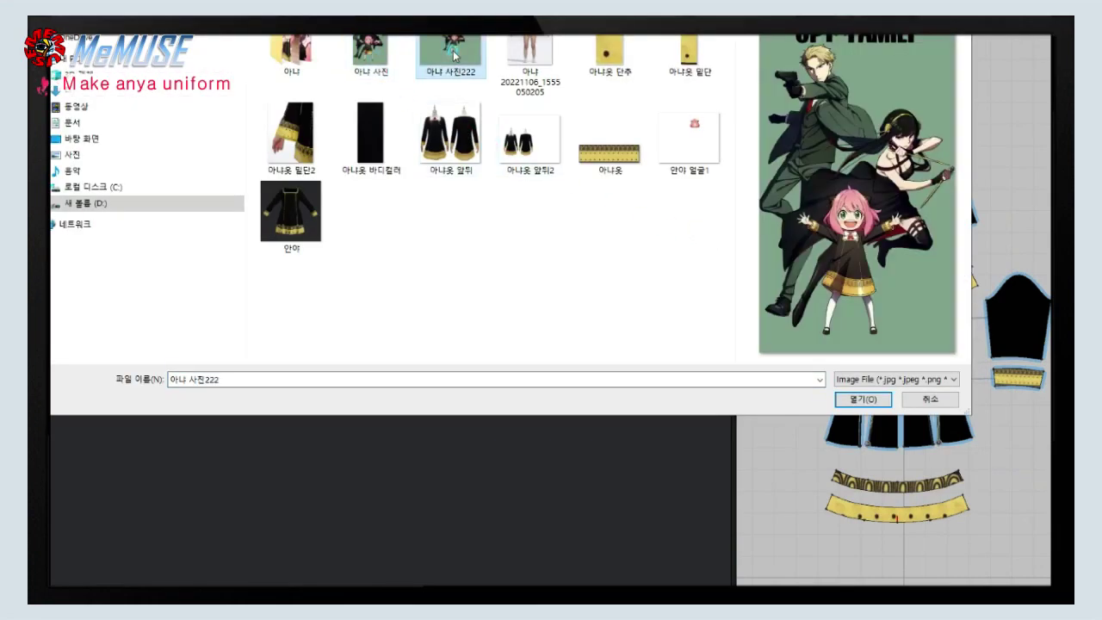
left_click(862, 399)
left_click(691, 296)
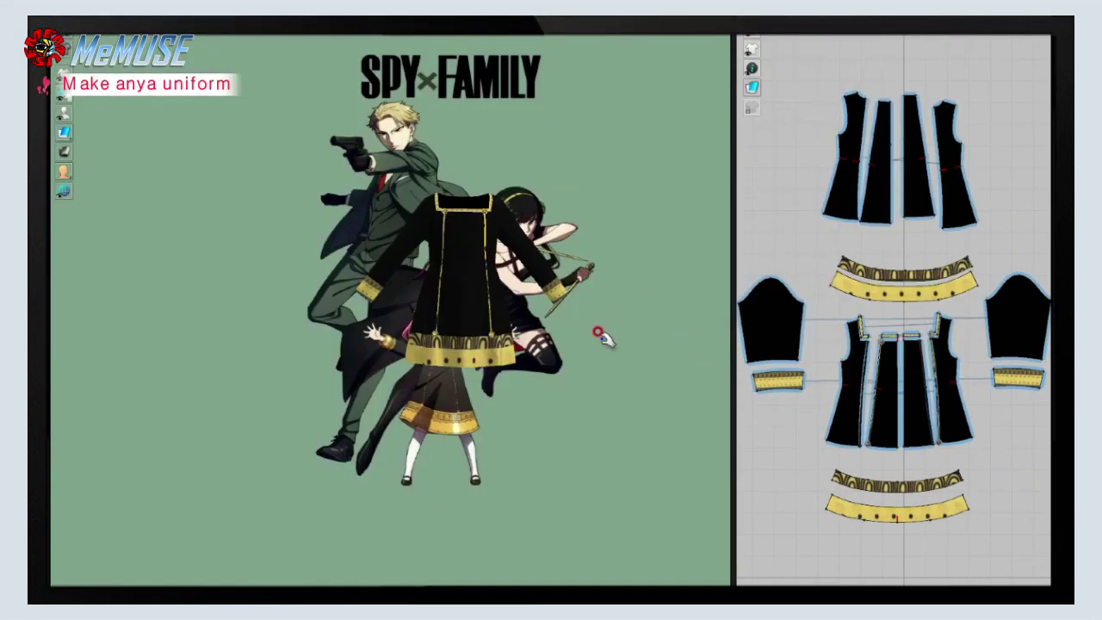
- Move the avatar over the poster figures, widen the 2D panel and enter pose editing
middle_click_drag(600, 345, 580, 499)
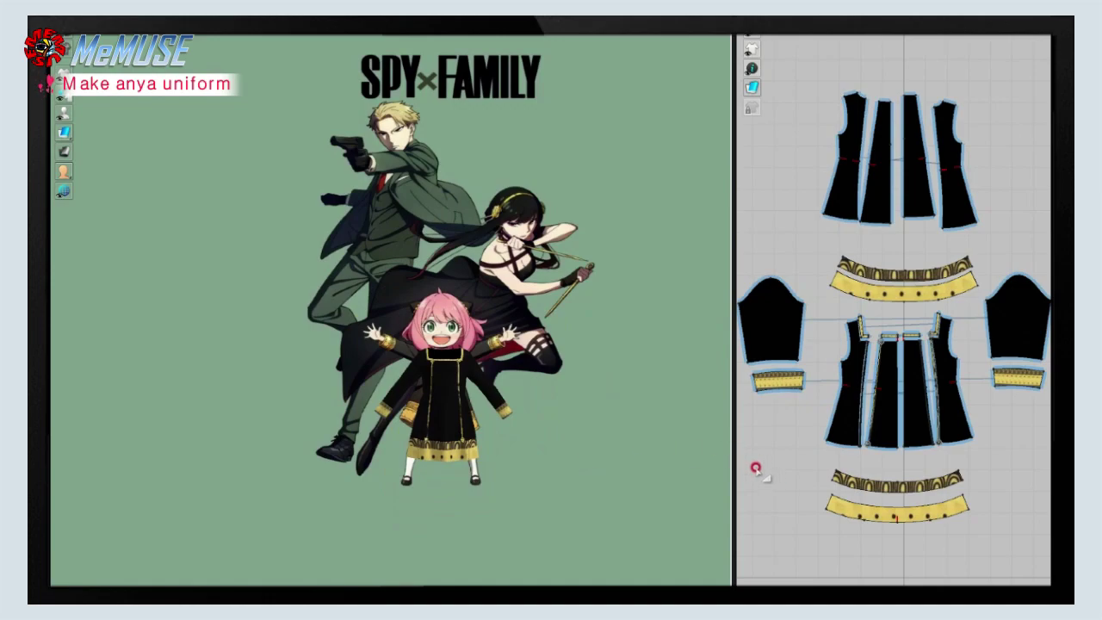
left_click_drag(732, 454, 678, 459)
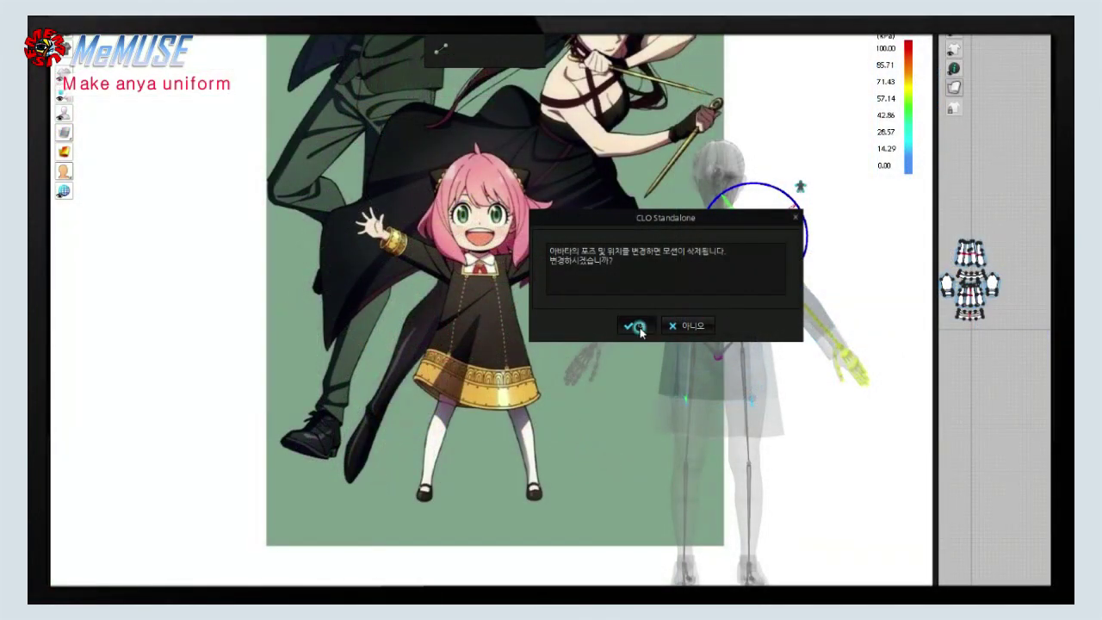
left_click(637, 327)
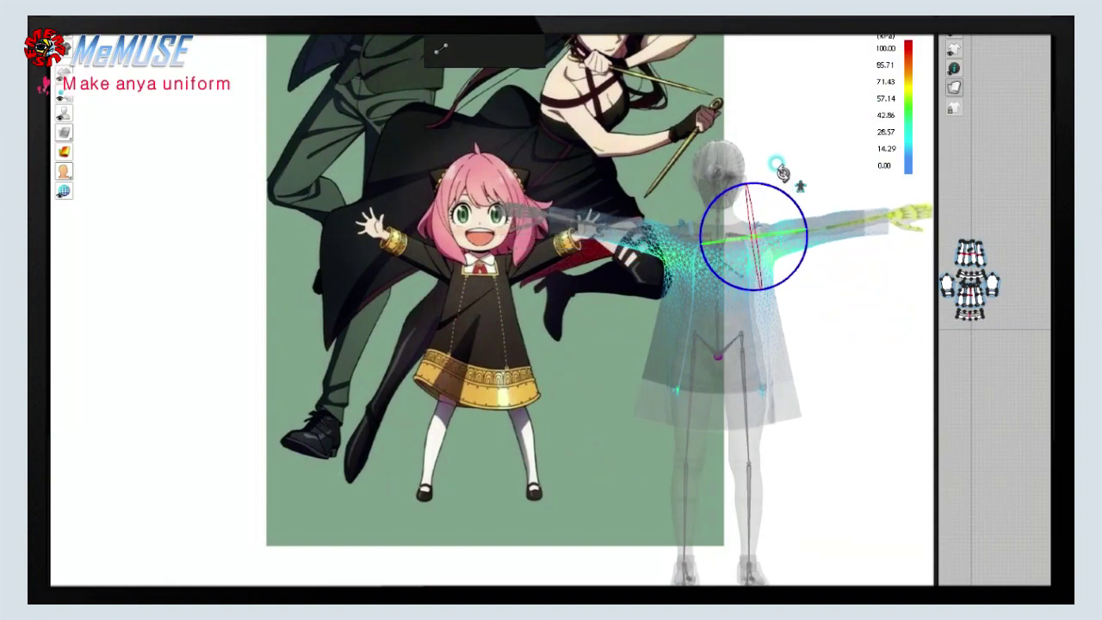
- Rotate the avatar's arms upward to match Anya's raised-arm pose in the Spy×Family poster
middle_click_drag(779, 168, 628, 305)
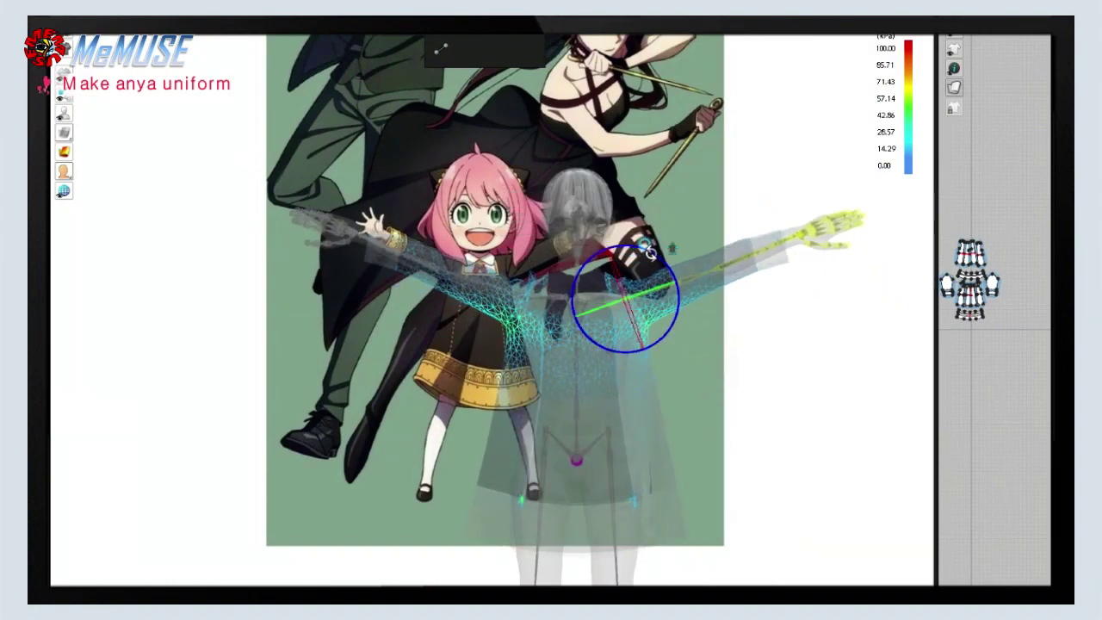
mouse_move(786, 305)
middle_mouse_down()
mouse_move(826, 331)
mouse_move(680, 265)
middle_mouse_up()
mouse_move(699, 311)
middle_mouse_down()
mouse_move(910, 356)
mouse_move(664, 405)
mouse_move(645, 320)
mouse_move(772, 370)
mouse_move(861, 295)
middle_mouse_up()
scroll(861, 295, "up", 2)
scroll(887, 313, "up", 3)
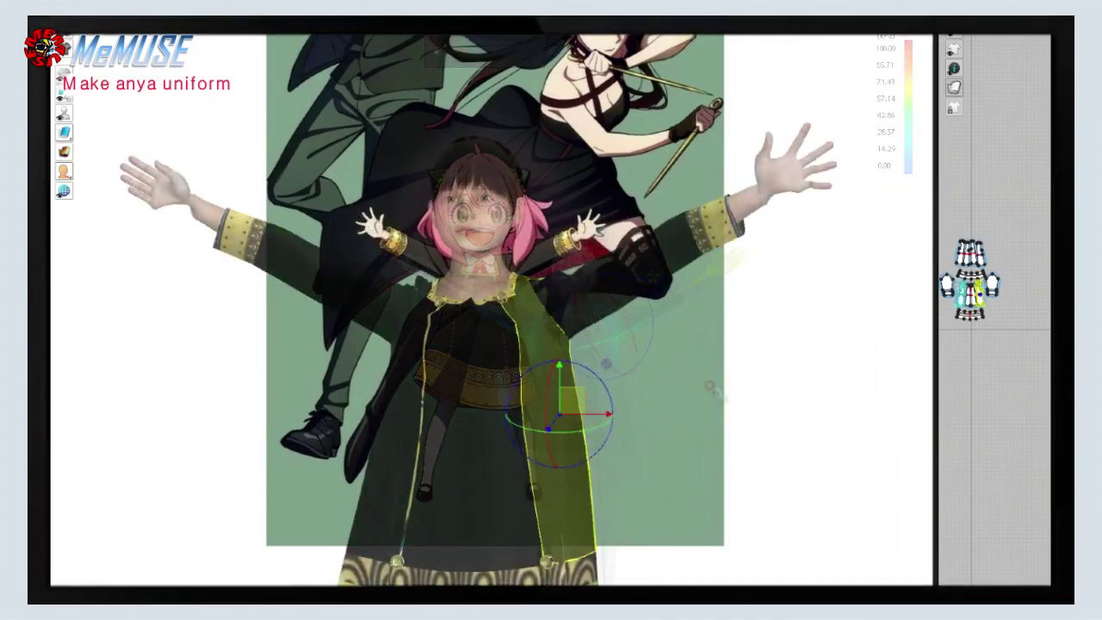
scroll(551, 422, "up", 4)
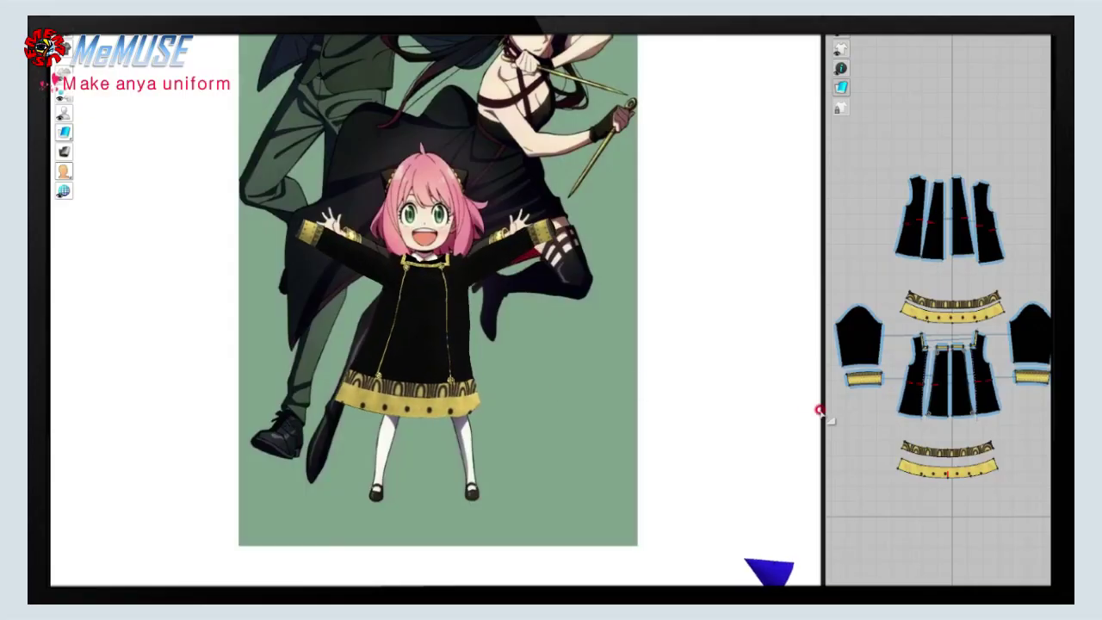
- Drag the gold hem band so the skirt hem lines up with Anya's hem
left_click_drag(822, 409, 844, 405)
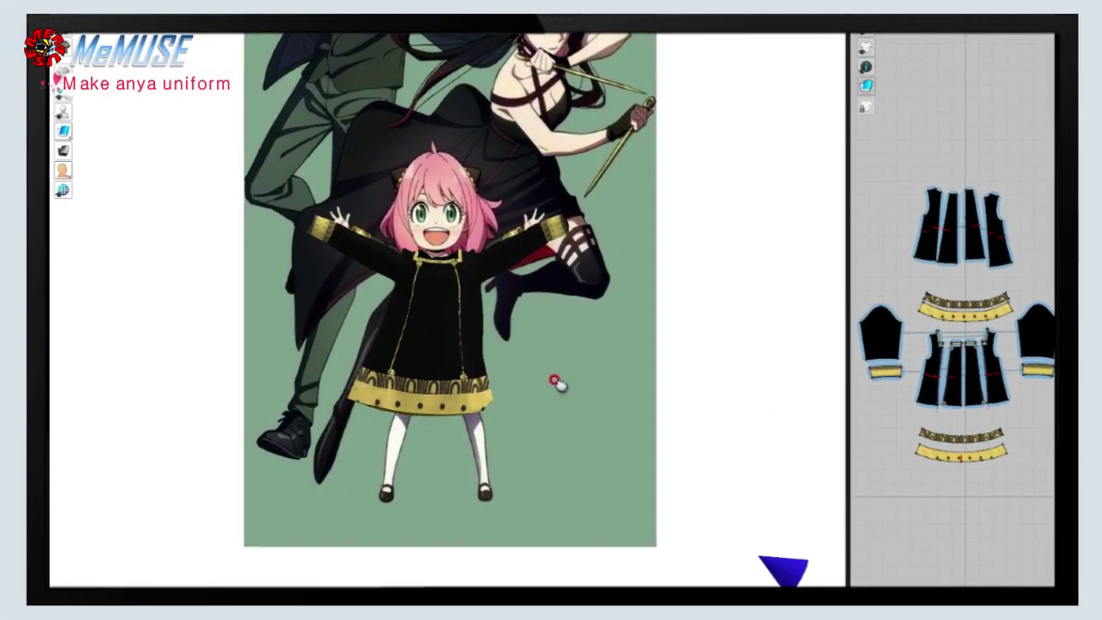
left_click(464, 398)
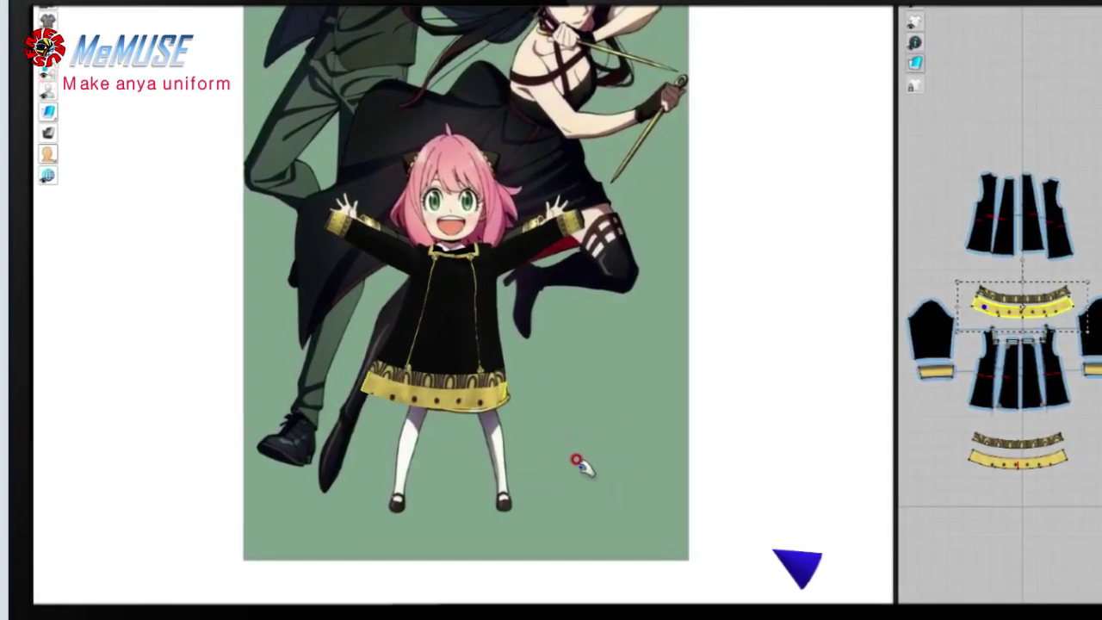
mouse_move(506, 405)
left_mouse_down()
mouse_move(590, 396)
mouse_move(555, 411)
left_mouse_up()
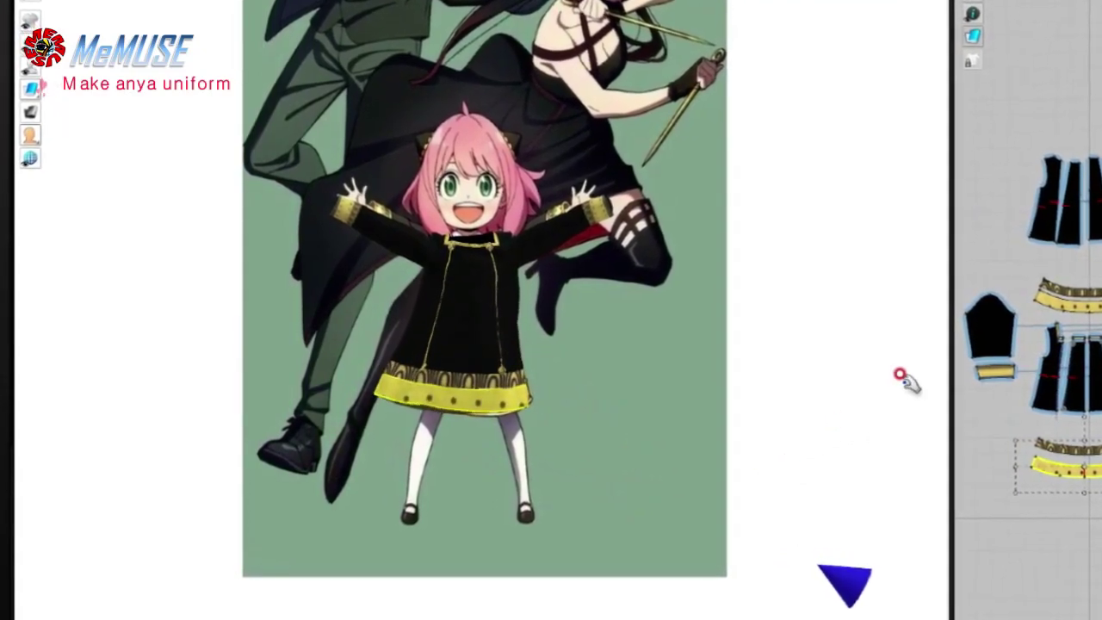